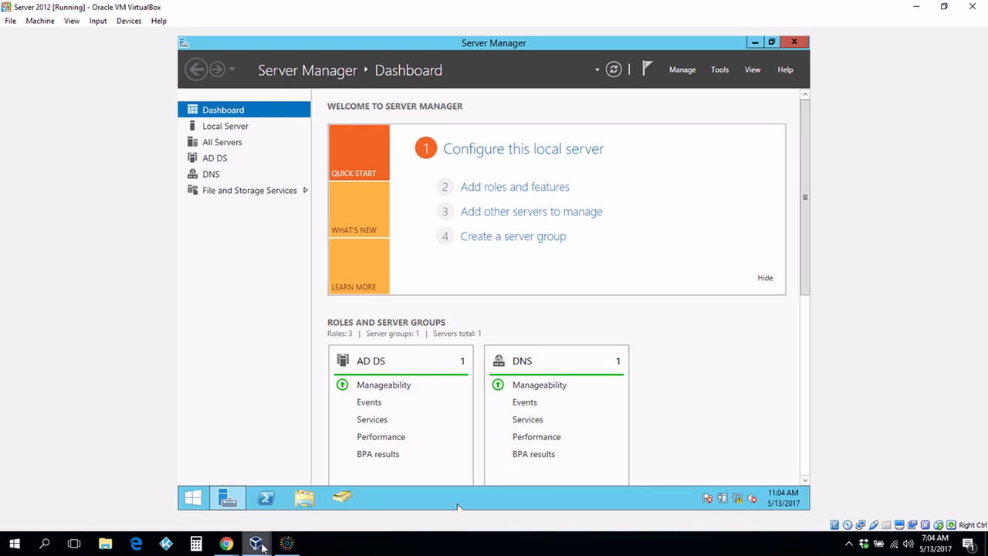
Switch to the Server 2012 virtual machine and open Active Directory Users and Computers.
mouse_move(255, 540)
mouse_move(342, 516)
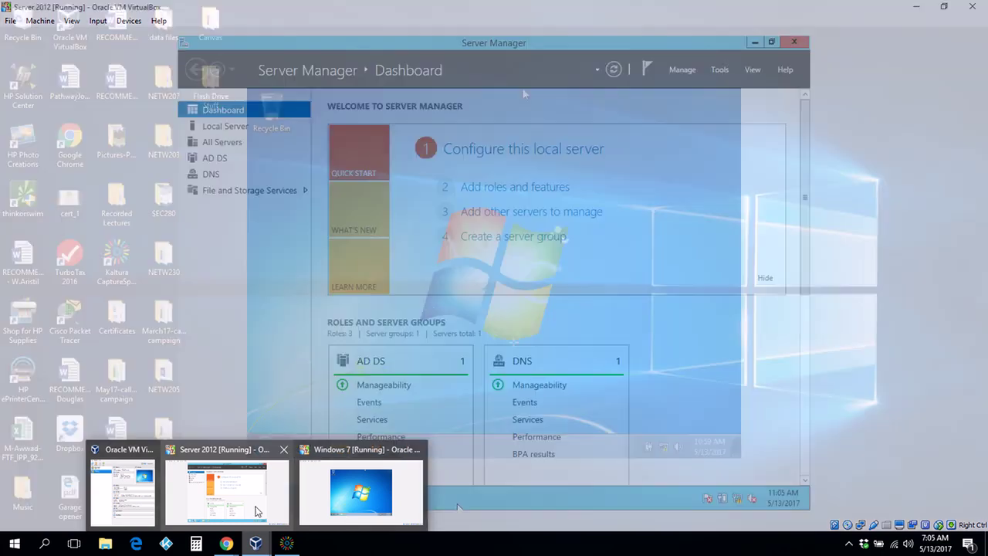
click(227, 491)
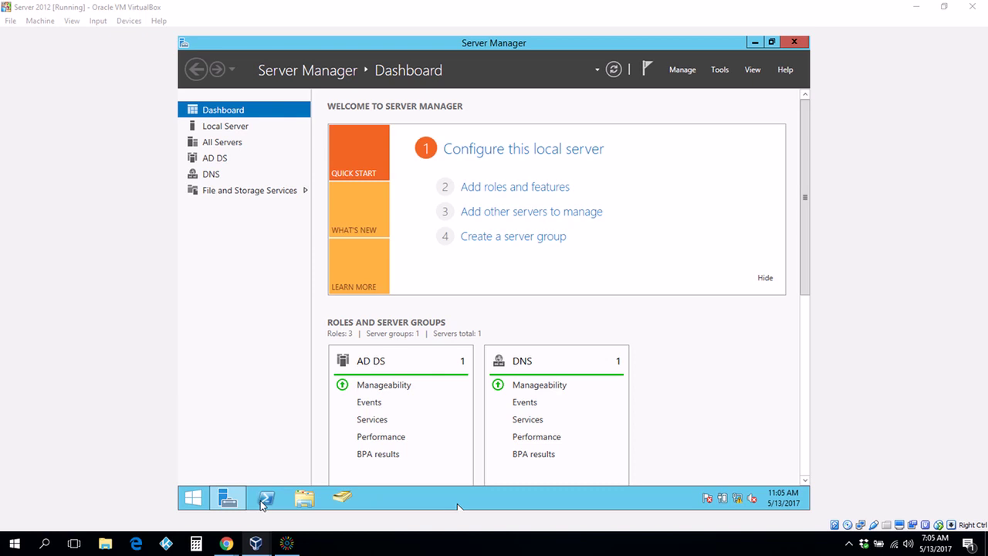
click(343, 499)
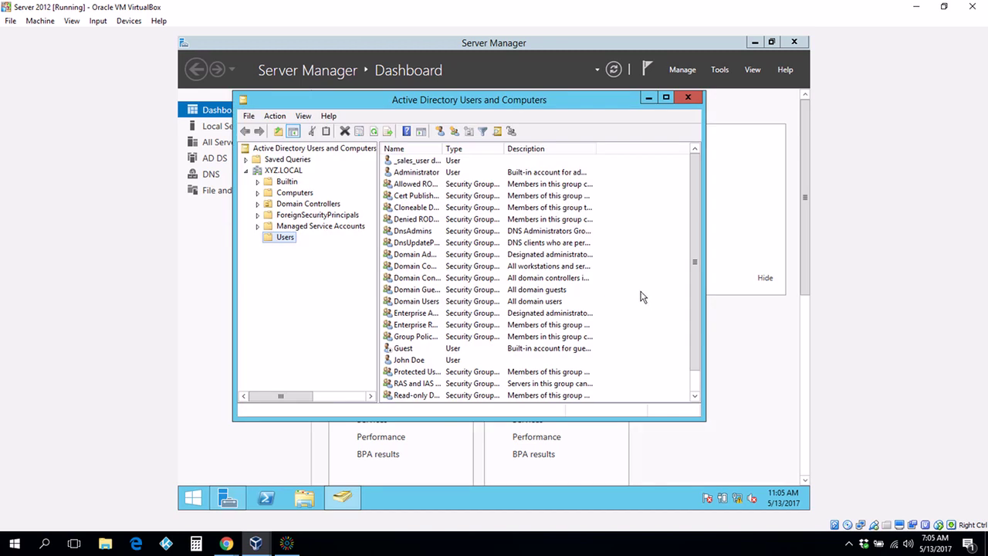
Start a new group in the XYZ.LOCAL Users container with Global scope and Security type.
drag(698, 274, 697, 293)
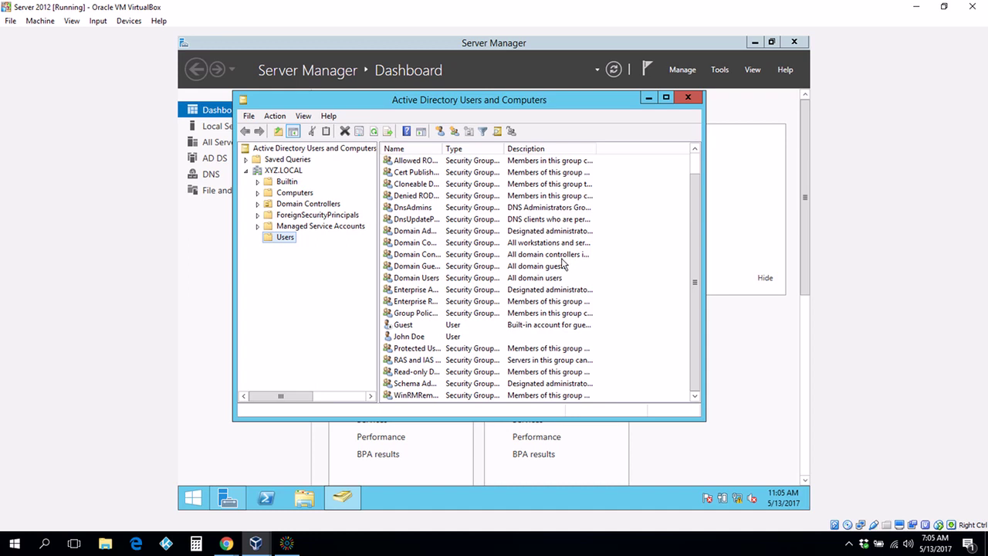
drag(694, 265, 697, 247)
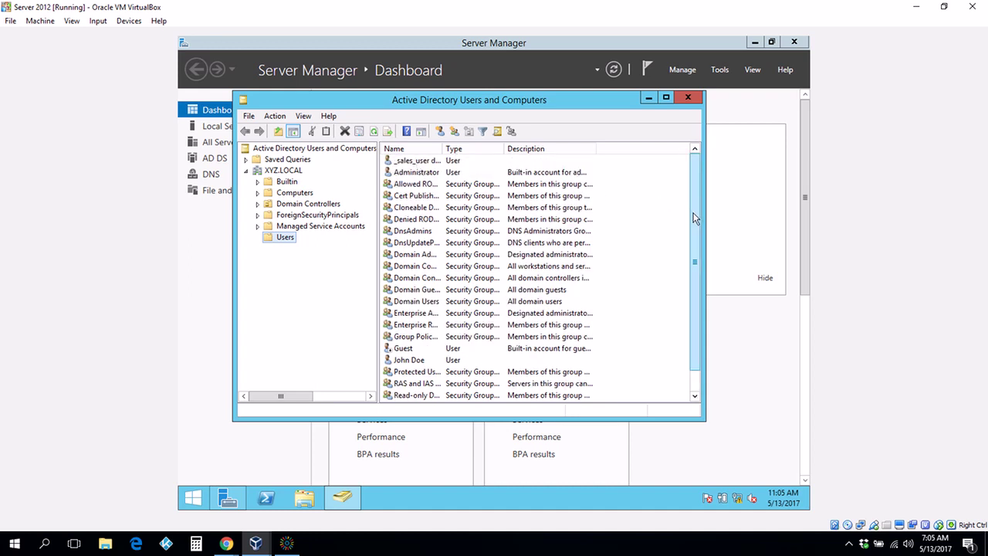
drag(695, 223, 696, 231)
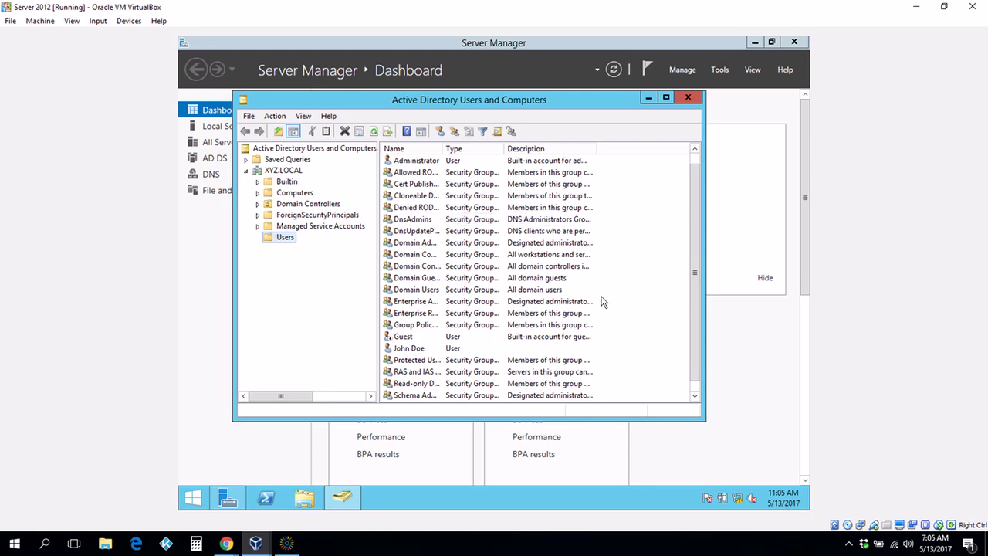
scroll(693, 289, down, 1)
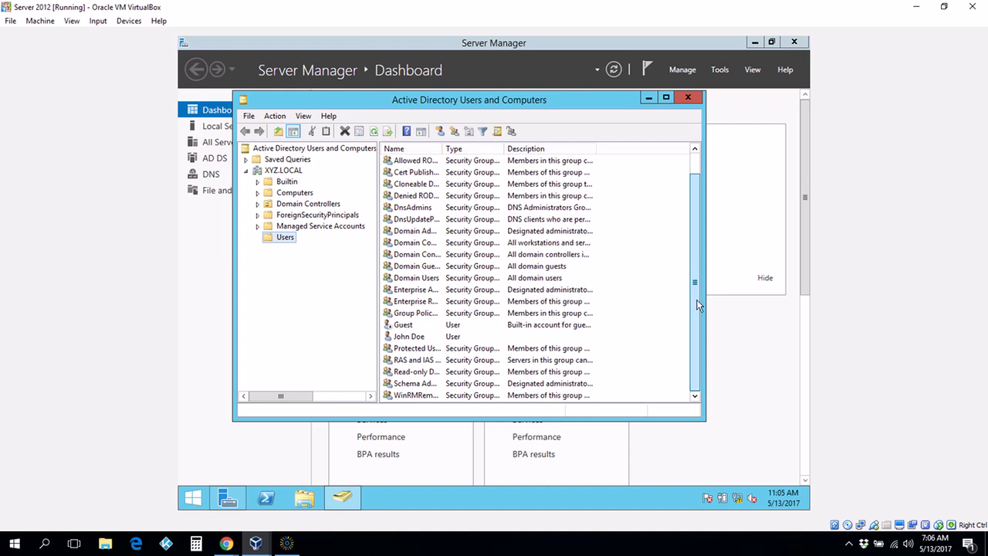
right_click(289, 244)
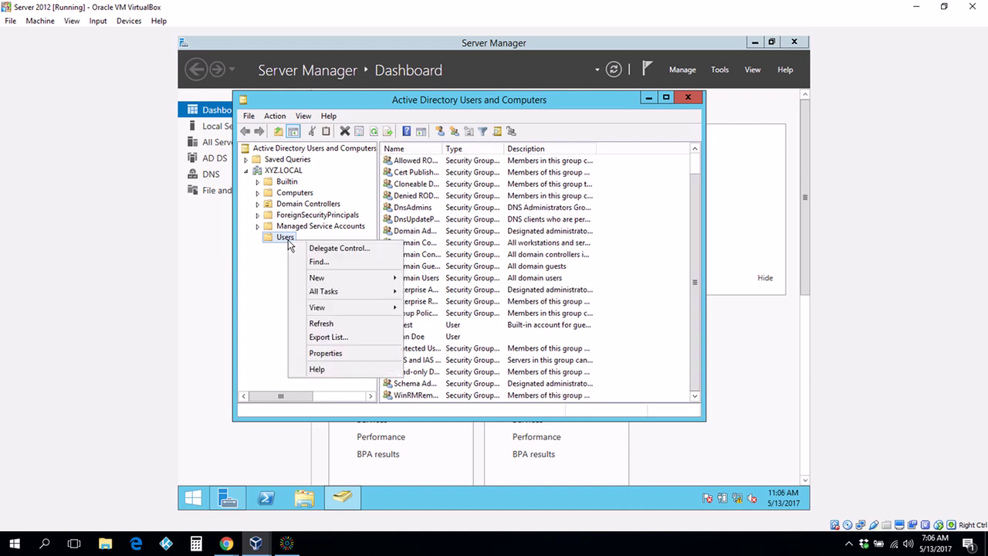
mouse_move(324, 282)
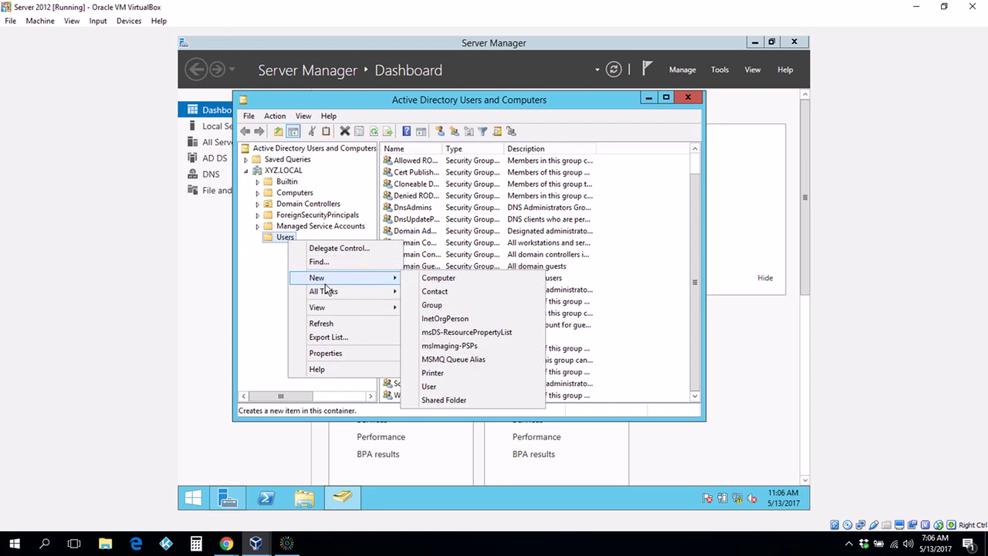
click(433, 305)
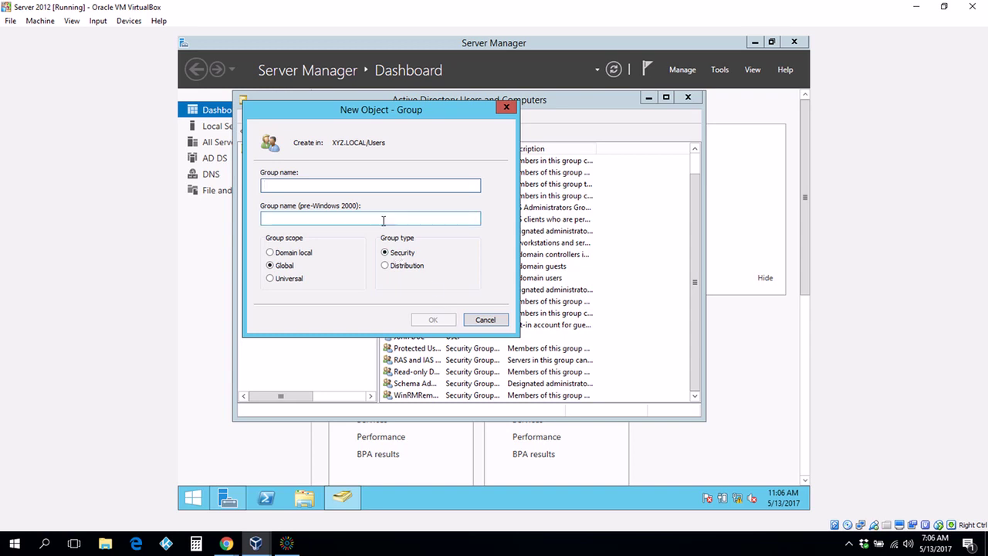
click(386, 266)
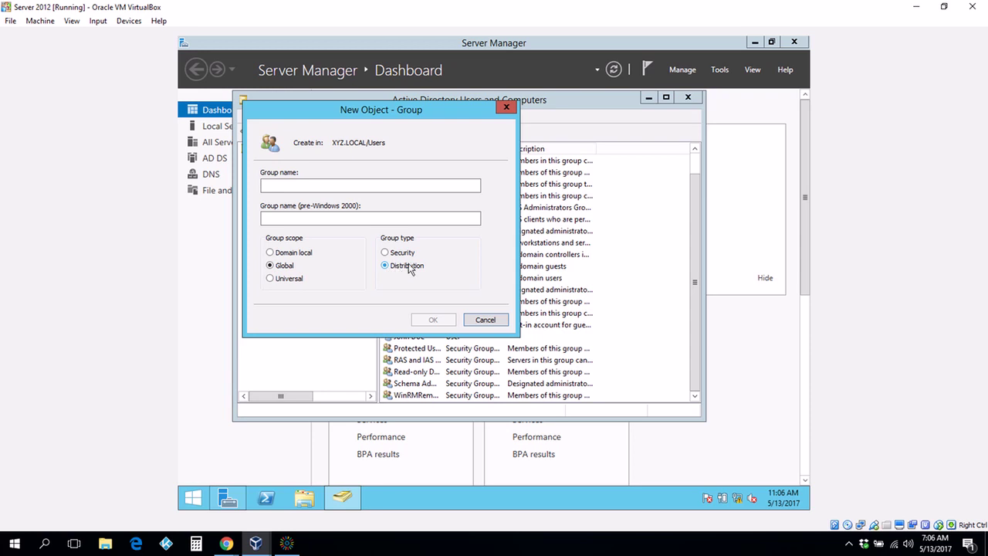
click(386, 255)
Name the new group Engineeering and create it.
click(267, 184)
text(S)
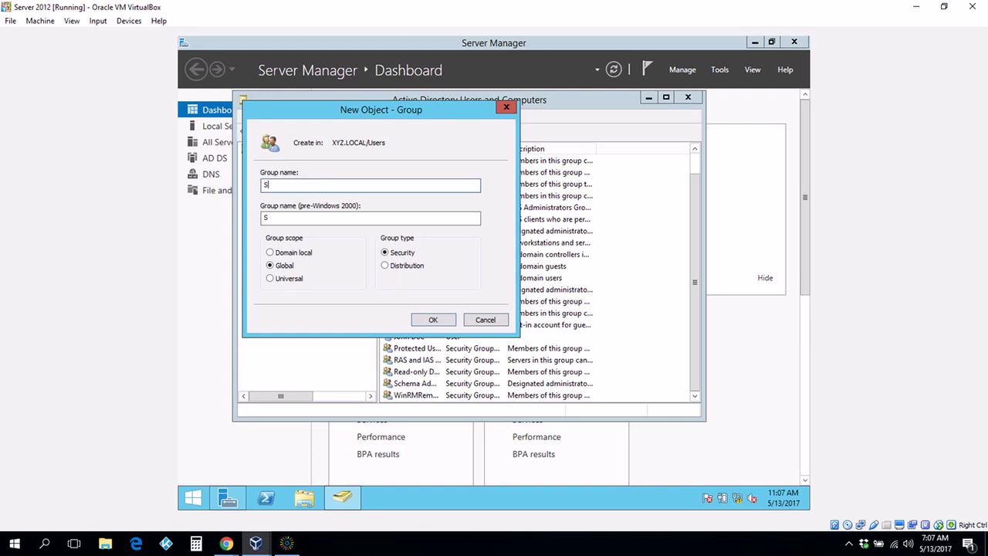
key(BackSpace)
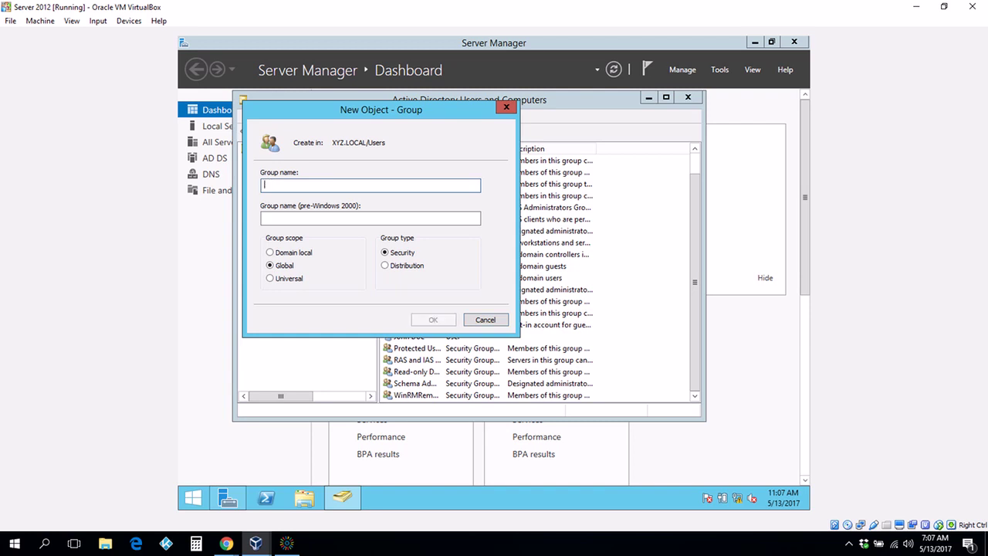
text(Enginerrin)
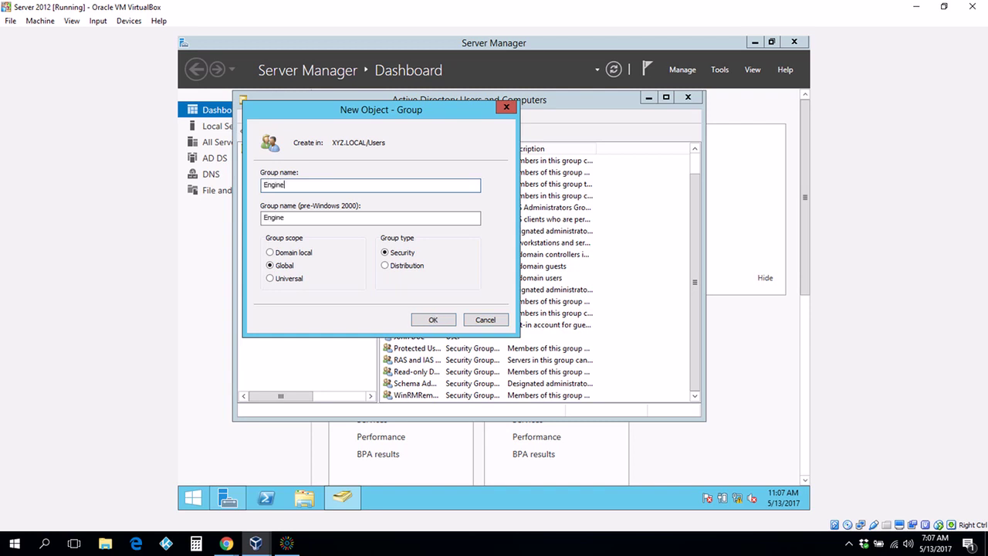
key(BackSpace)
key(BackSpace)
key(BackSpace)
key(BackSpace)
text(ering)
click(430, 320)
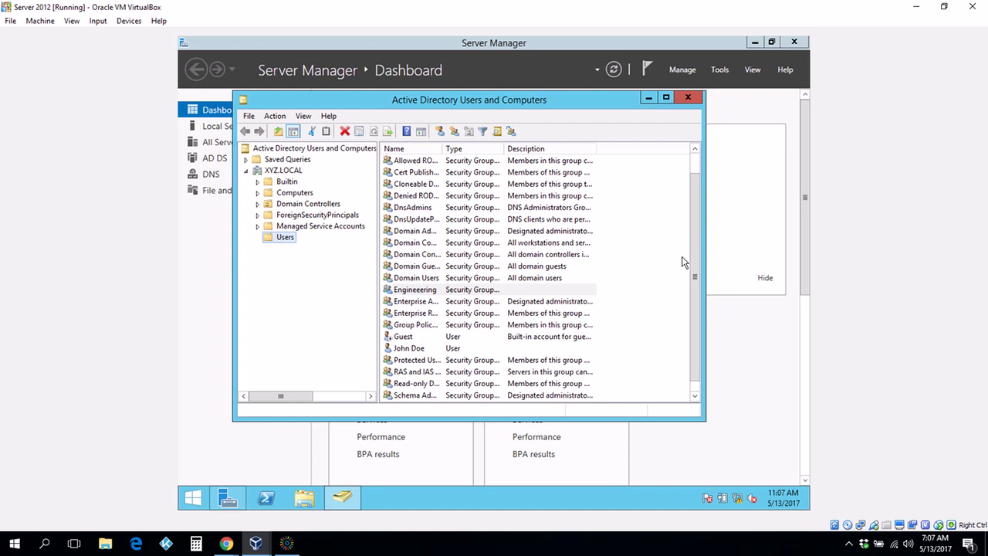
Add the personally named user account to the Engineeering group's members, looking it up by first name, and save the group's properties.
right_click(409, 299)
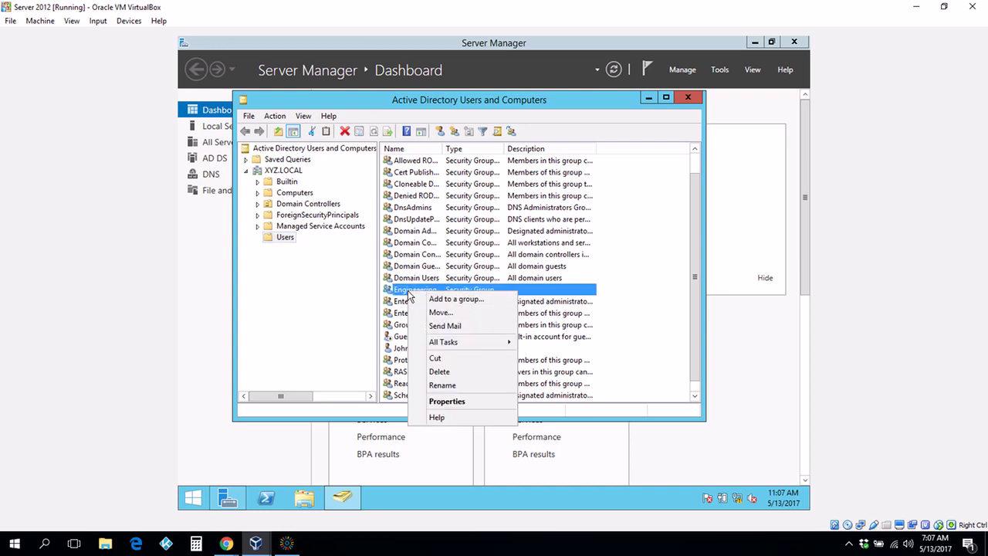
click(447, 401)
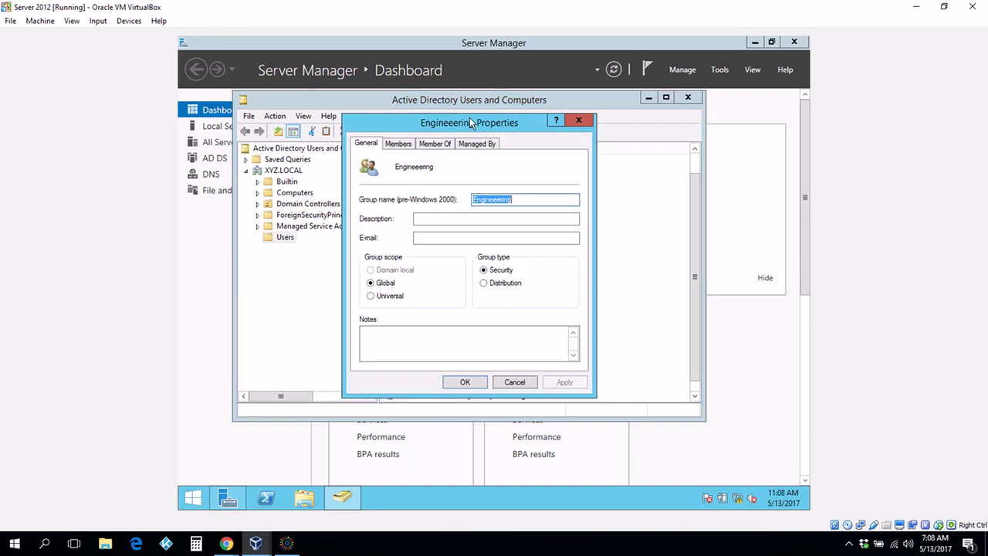
drag(470, 128, 670, 130)
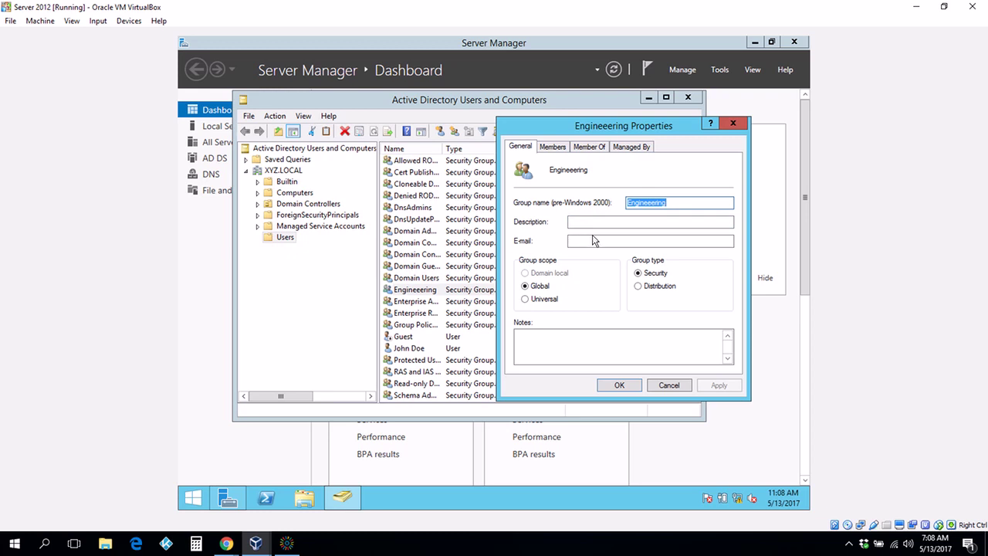
click(555, 148)
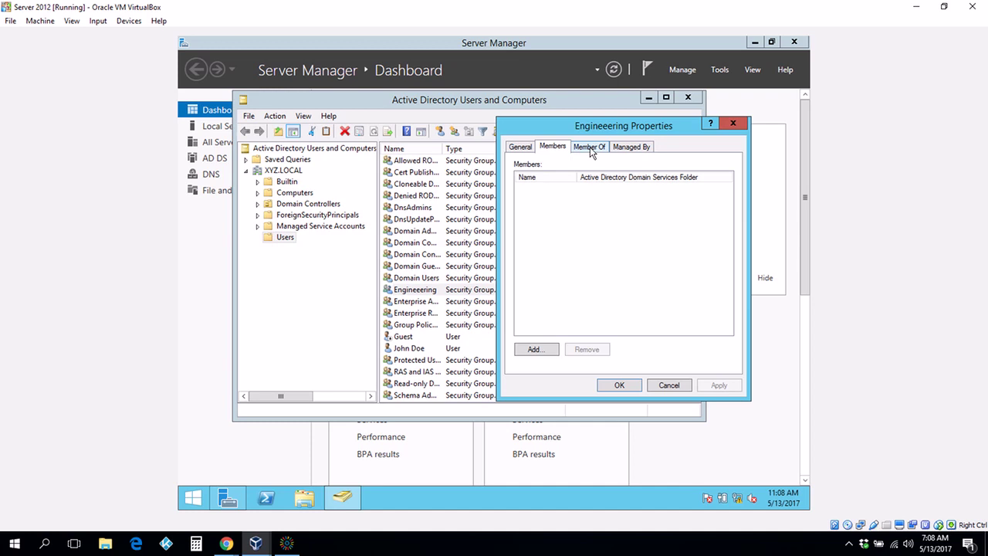
click(590, 147)
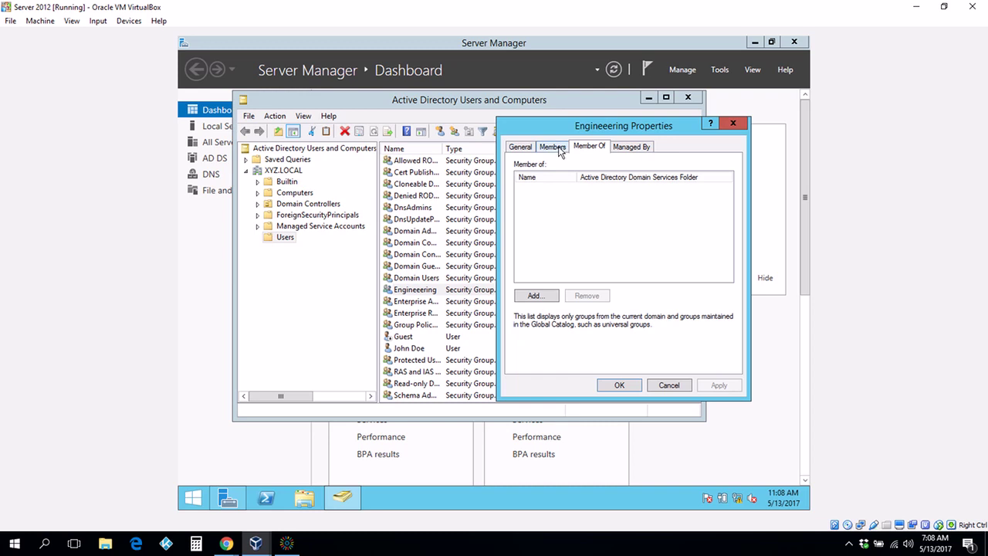
click(553, 147)
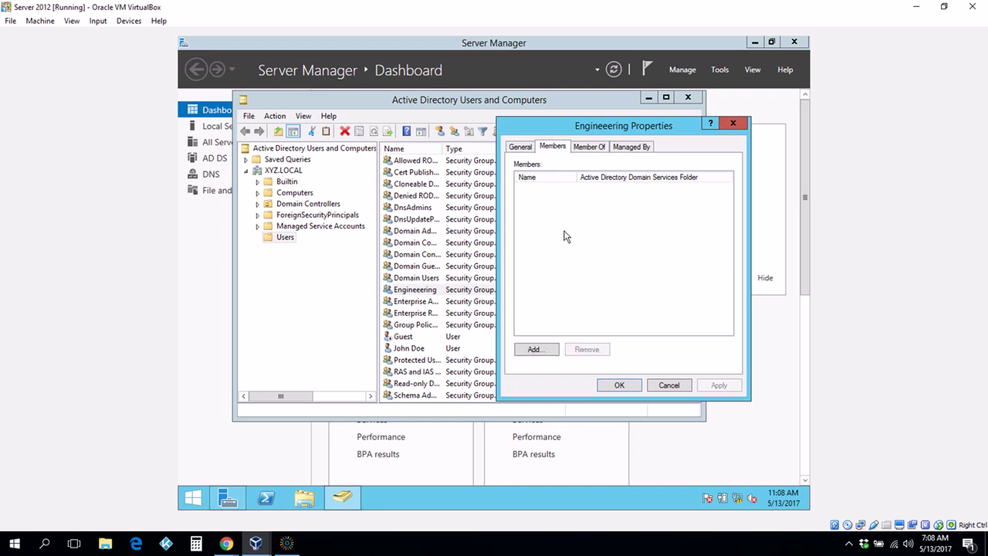
click(537, 350)
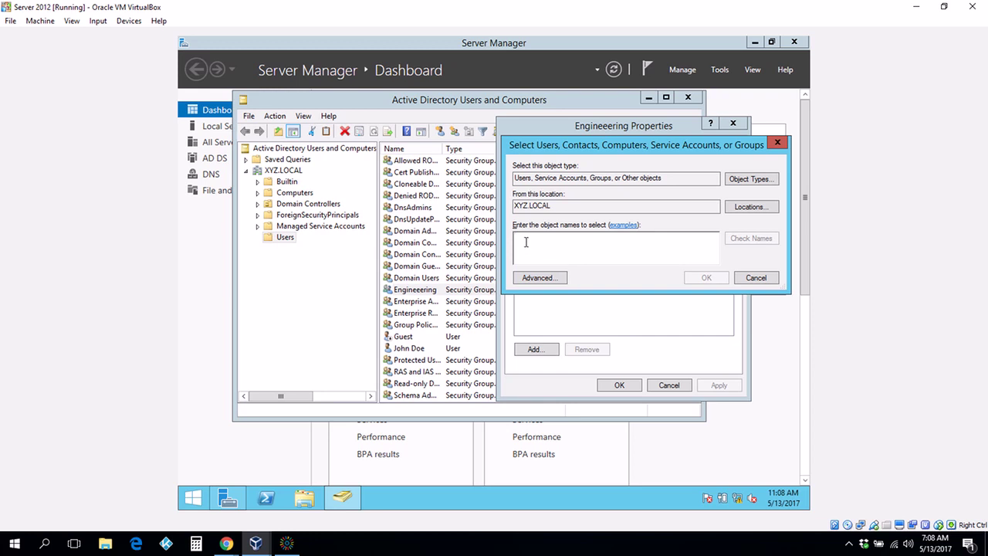
text(john)
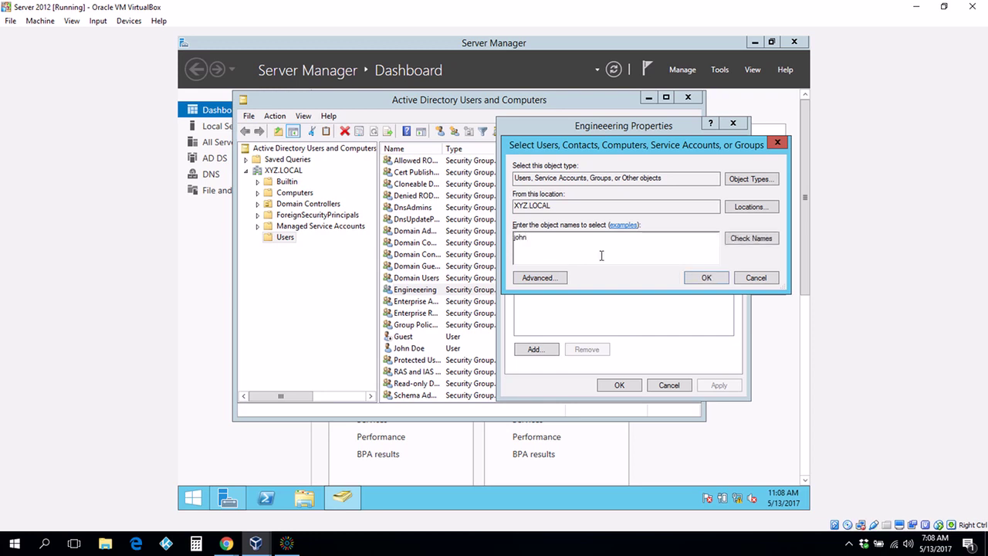
click(743, 242)
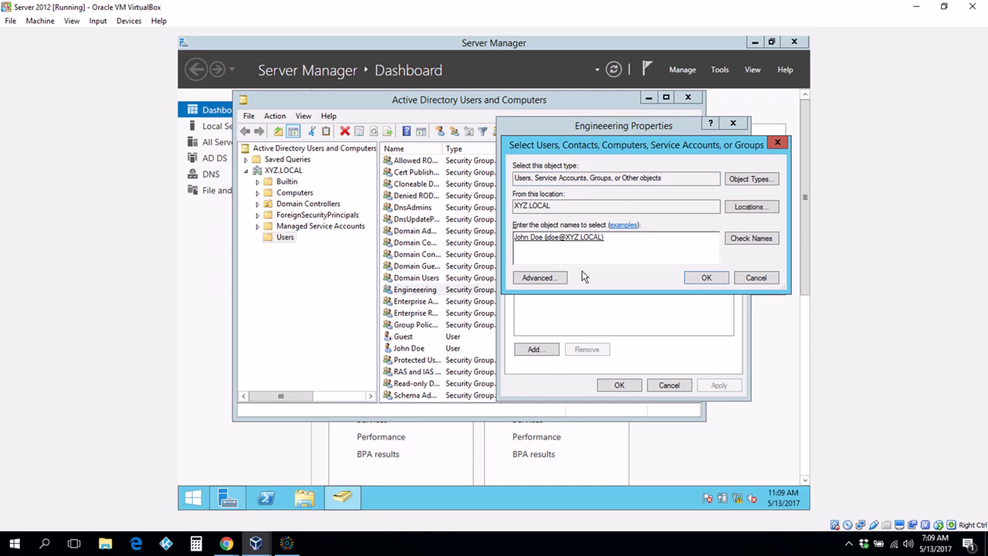
click(701, 277)
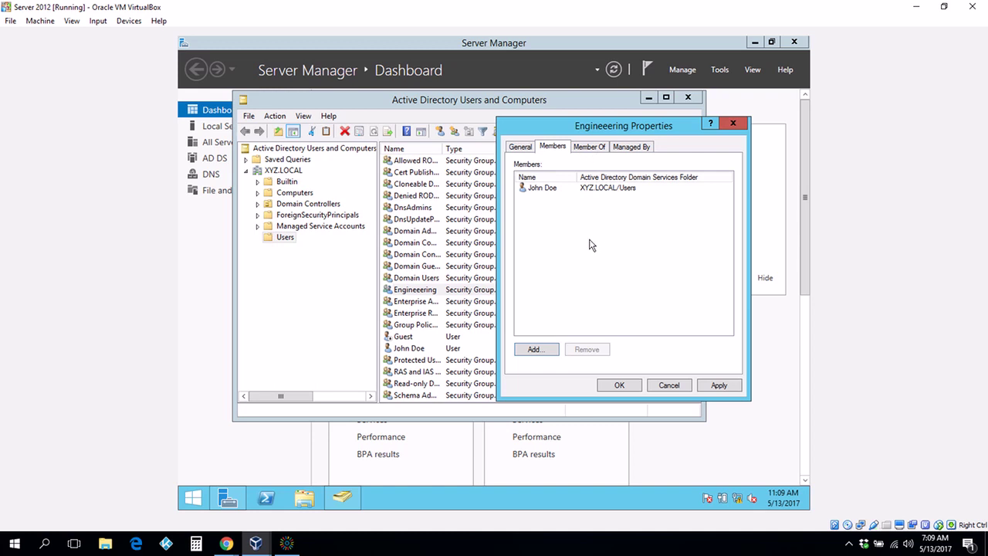
click(618, 384)
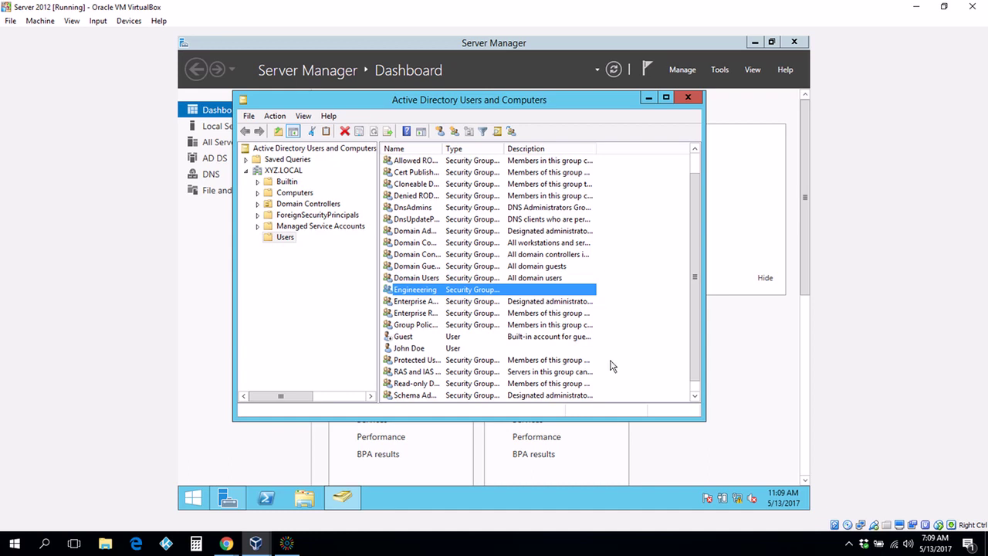
Add the _sales_user account to the Engineeering group, looking the group up by "engin".
scroll(695, 204, up, 1)
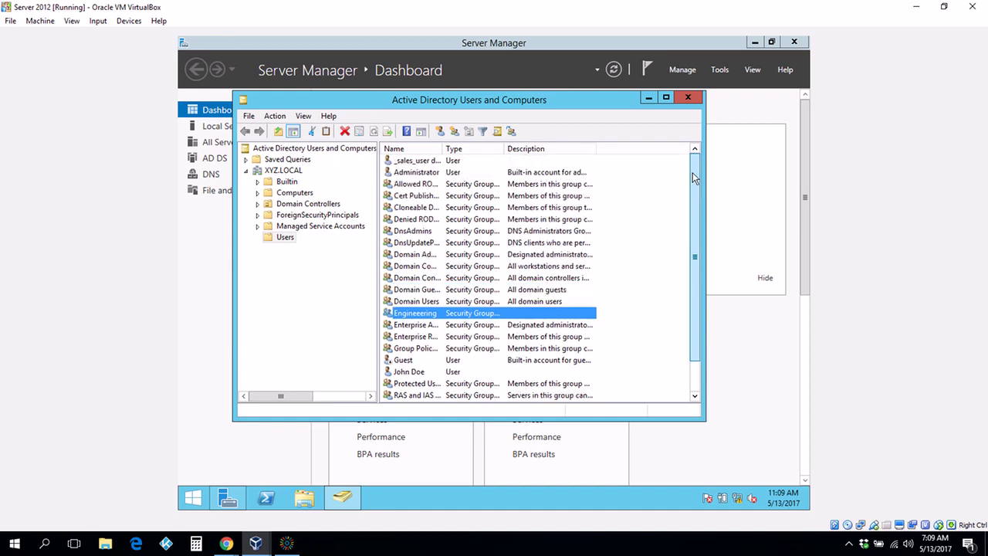
click(424, 164)
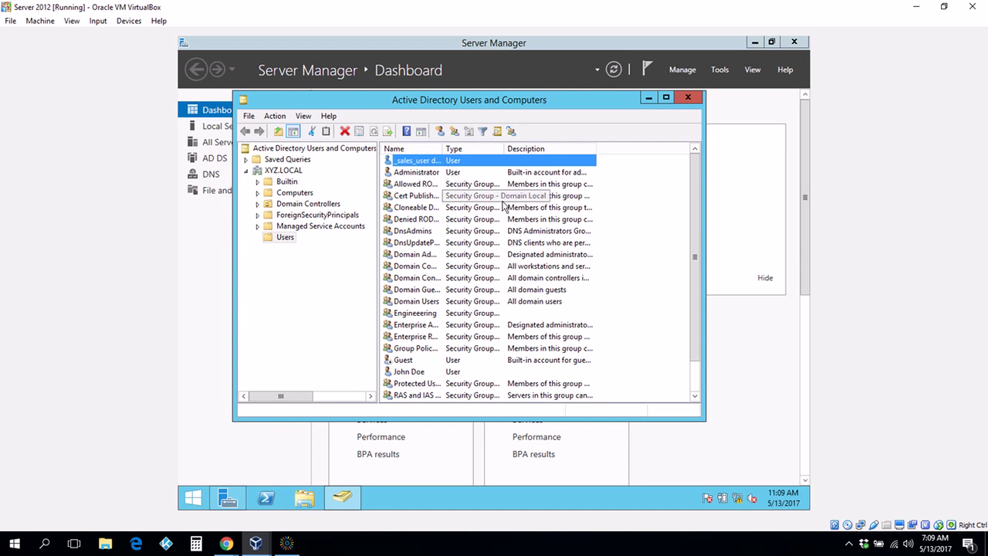
right_click(424, 164)
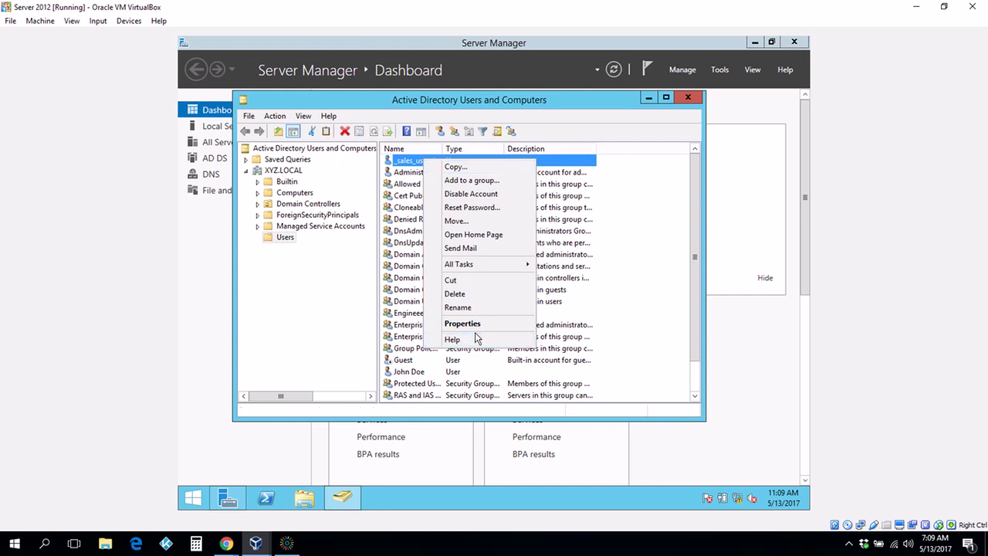
click(469, 181)
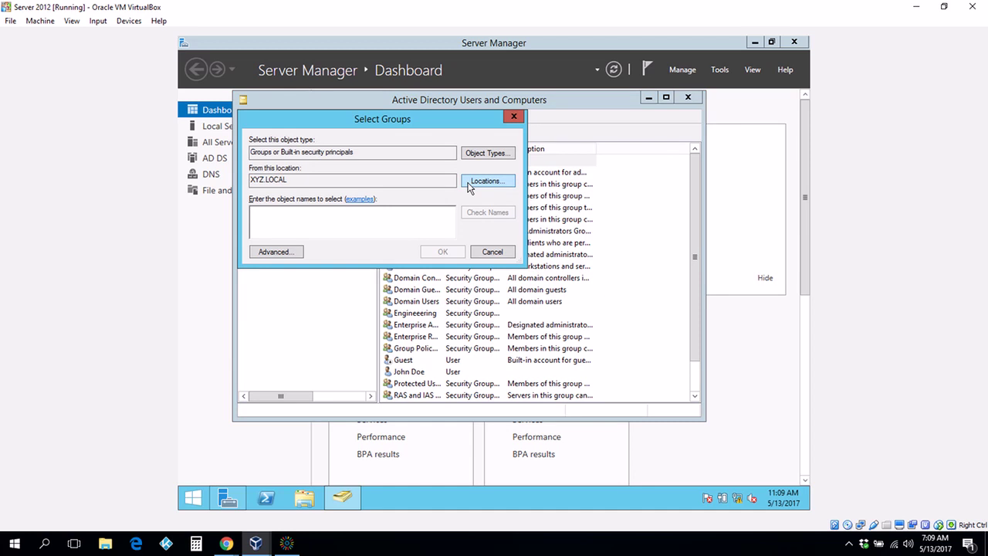
text(en)
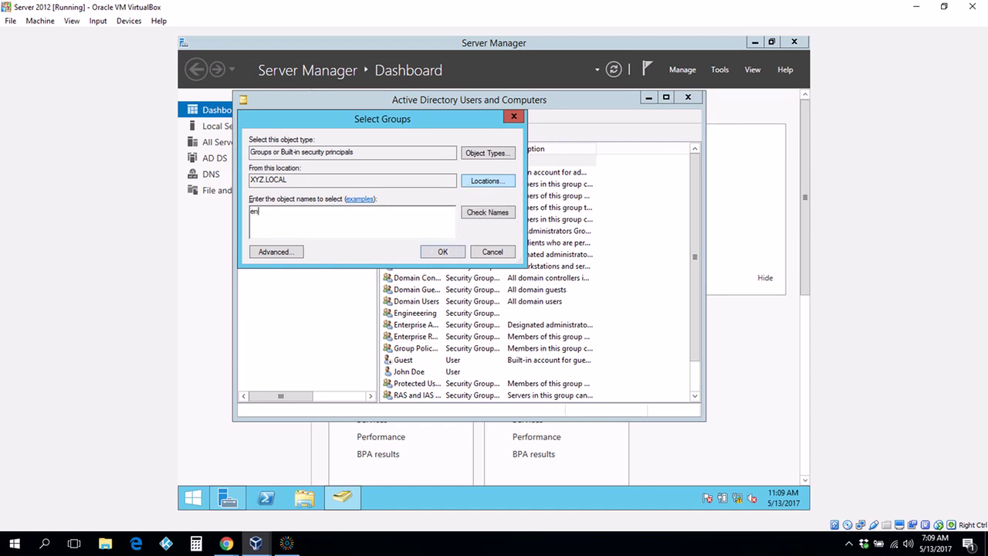
text(ginn)
key(BackSpace)
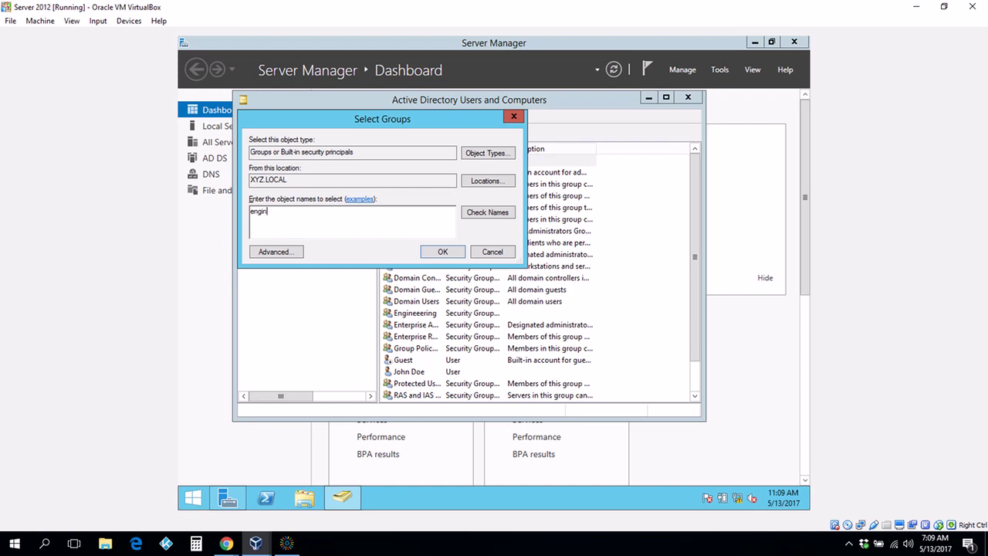
click(468, 220)
click(443, 252)
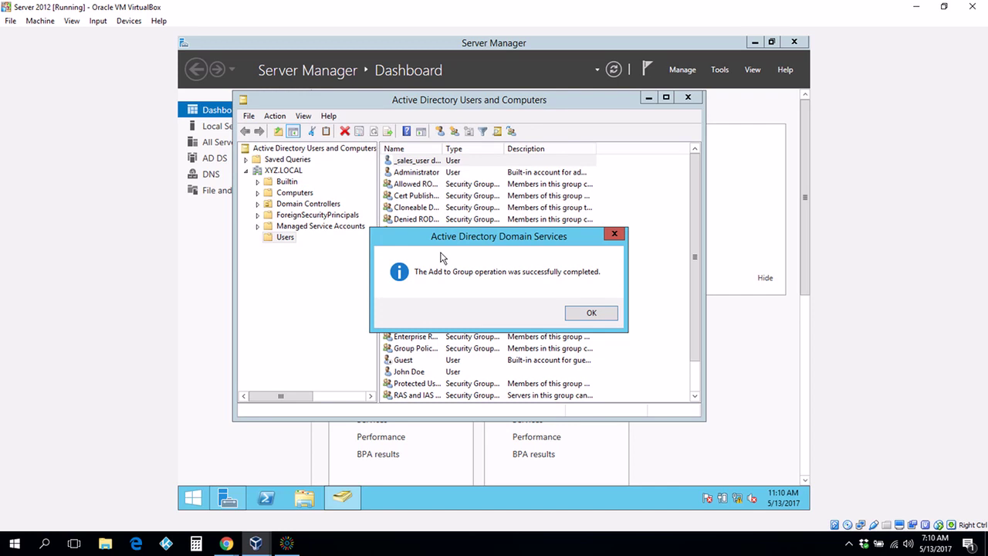
click(588, 314)
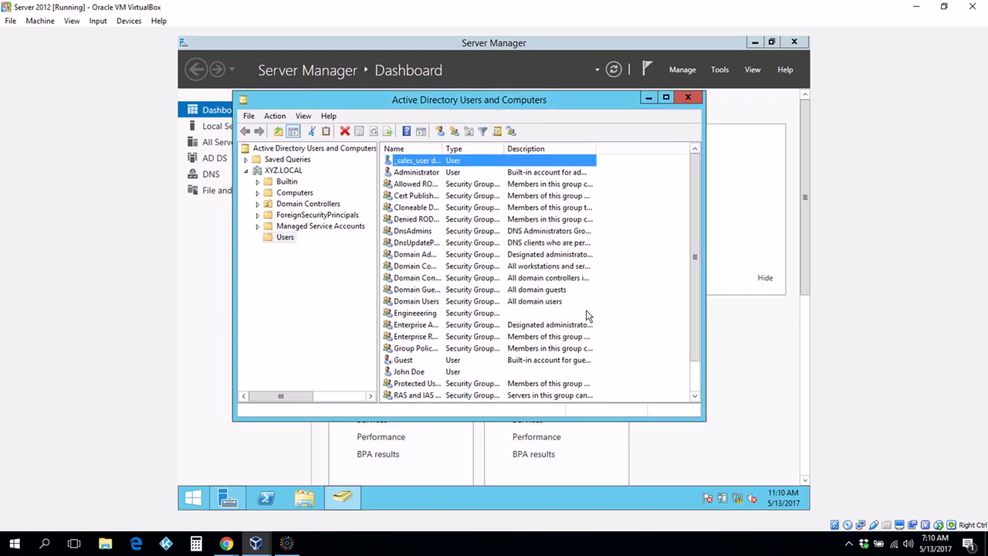
Open the Engineeering group's properties and examine its list of members.
click(418, 317)
click(417, 317)
right_click(418, 319)
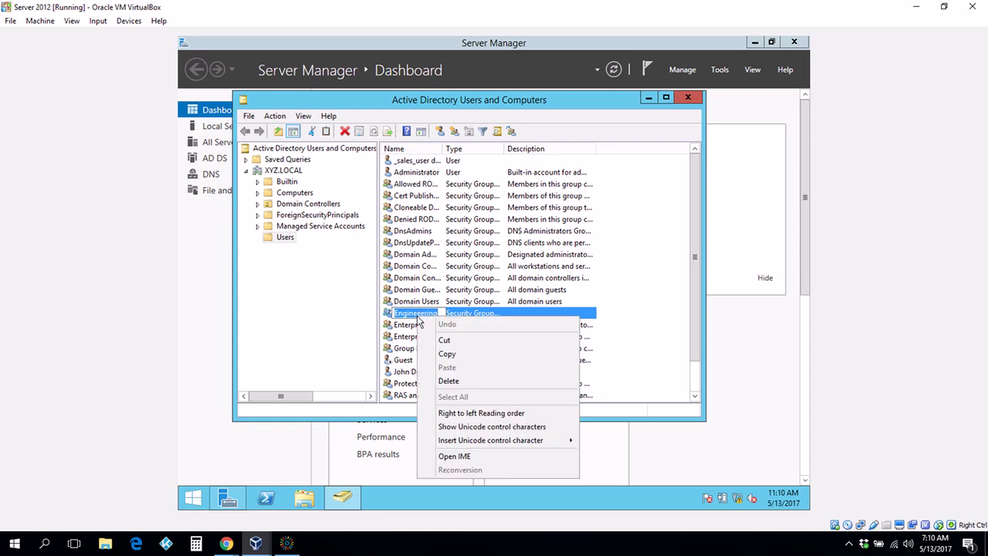
key(Escape)
key(Escape)
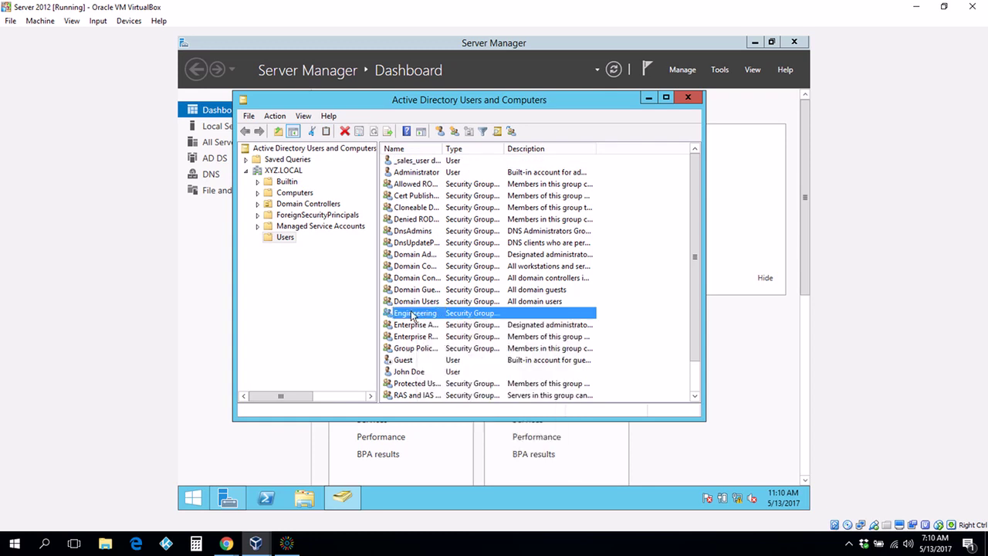
right_click(413, 315)
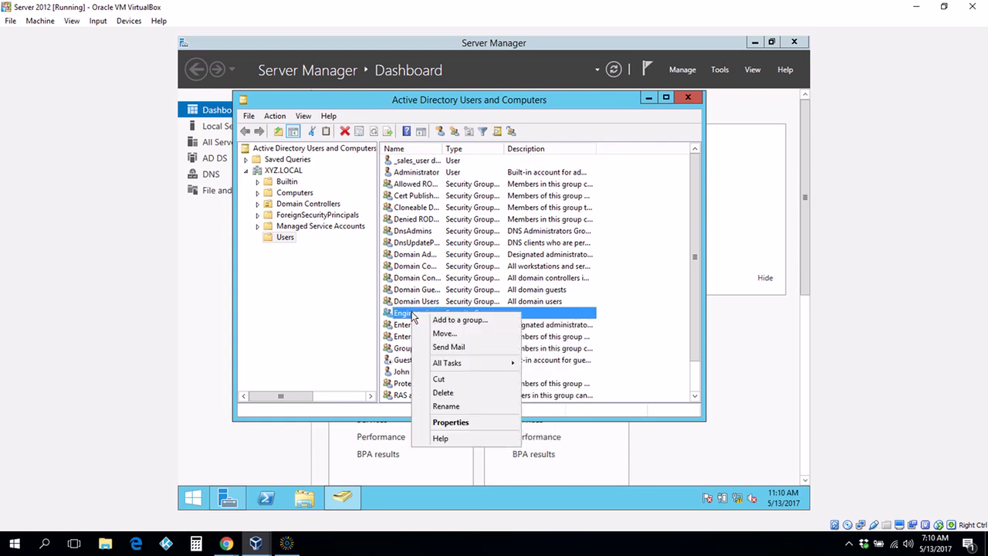
click(447, 423)
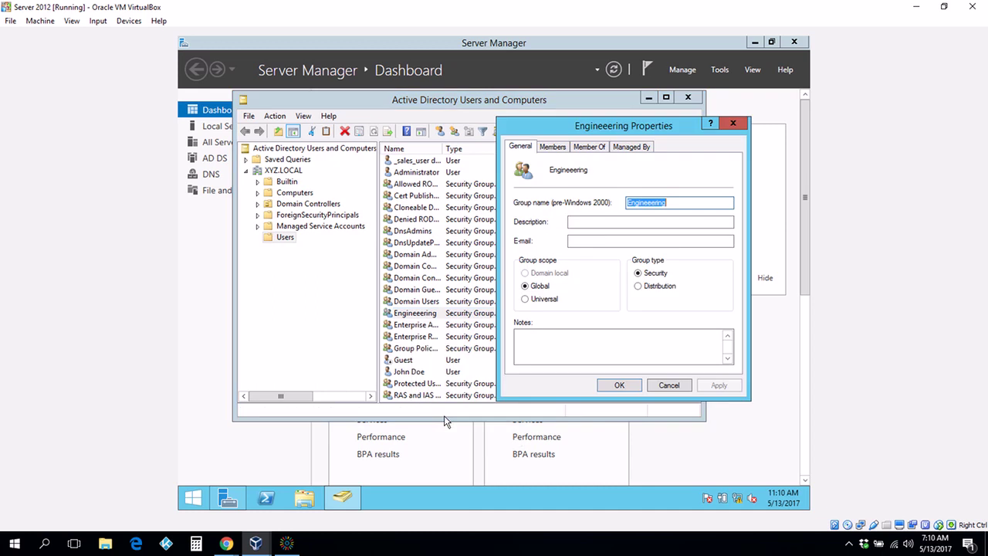
click(553, 148)
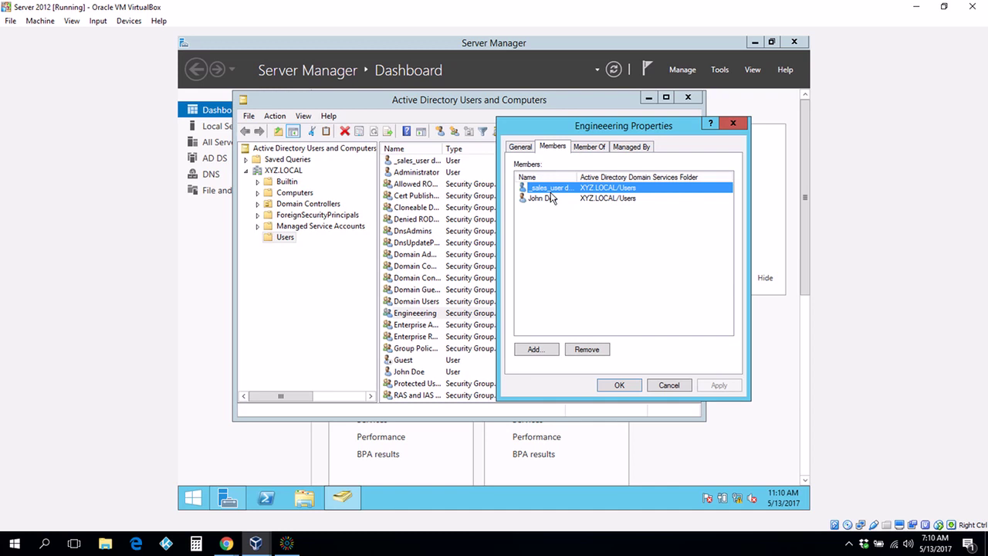
drag(620, 124, 577, 123)
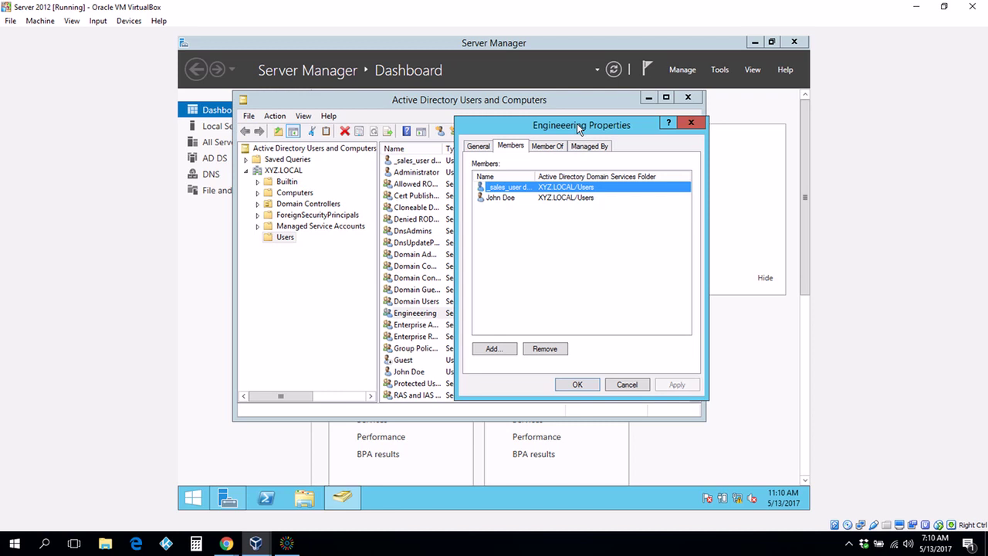
Try to remove both user accounts from the Engineeering group's members, and leave the group's properties without saving.
shift+click(505, 198)
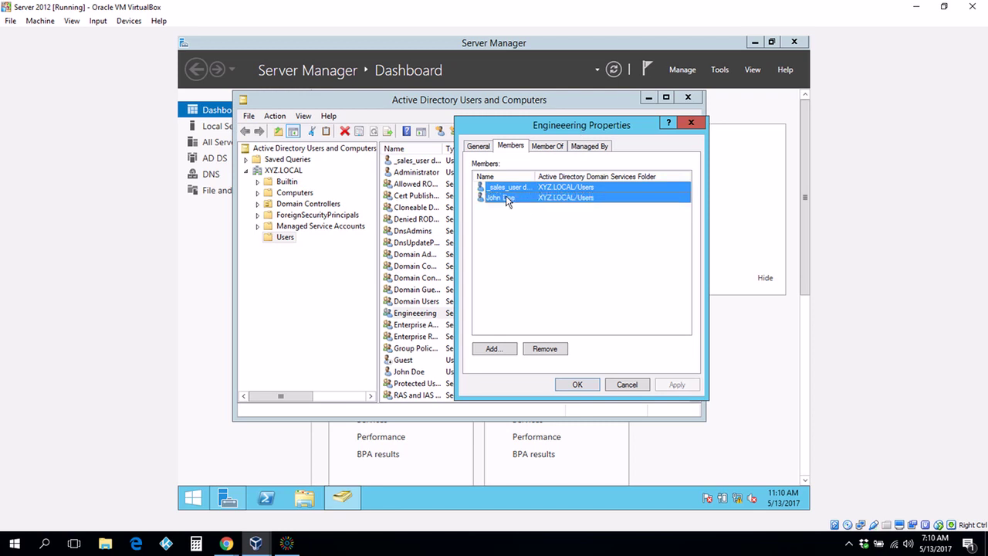
click(542, 349)
click(546, 315)
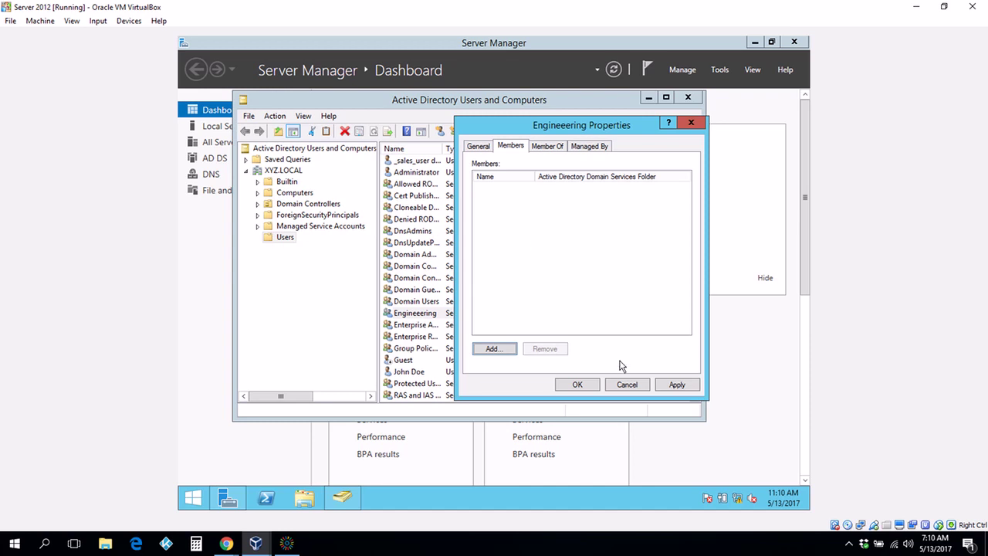
click(627, 386)
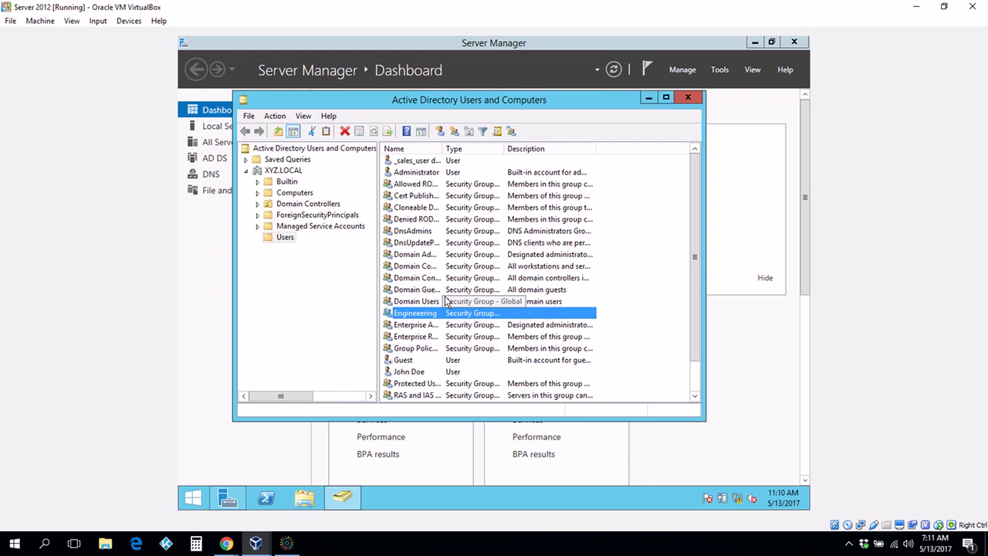
Add the _sales_user account and the personally named user account together to the Engineeering group, looking the group up by "eng".
click(413, 162)
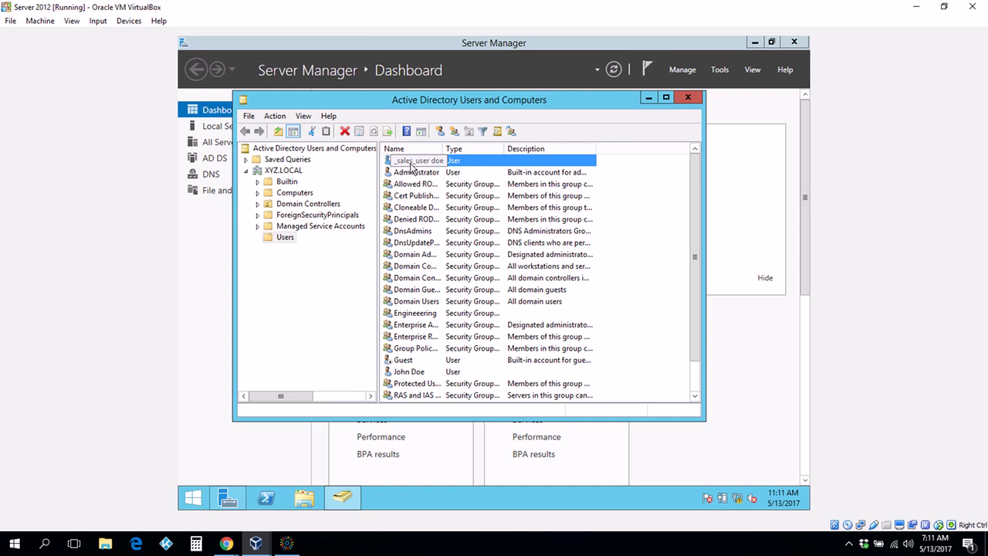
ctrl+click(415, 373)
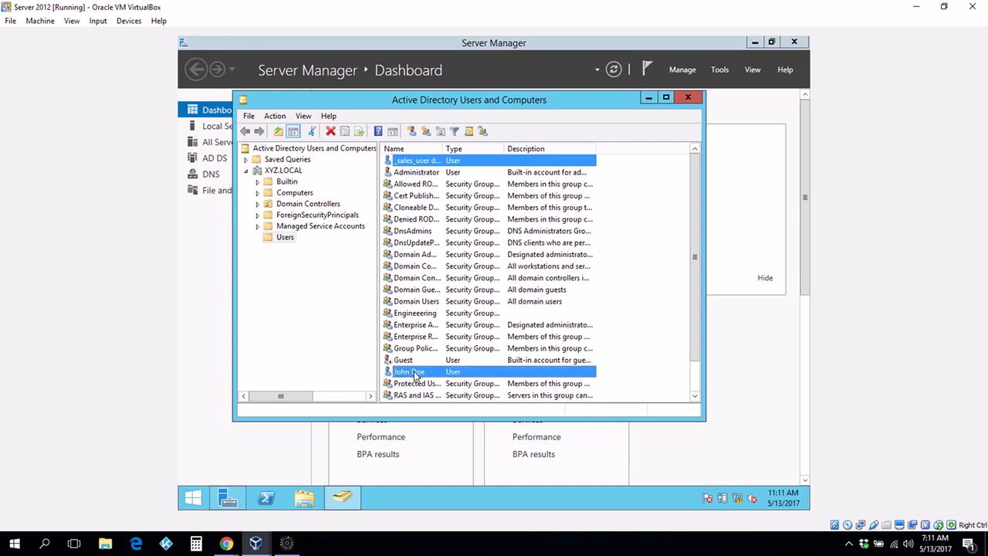
right_click(414, 373)
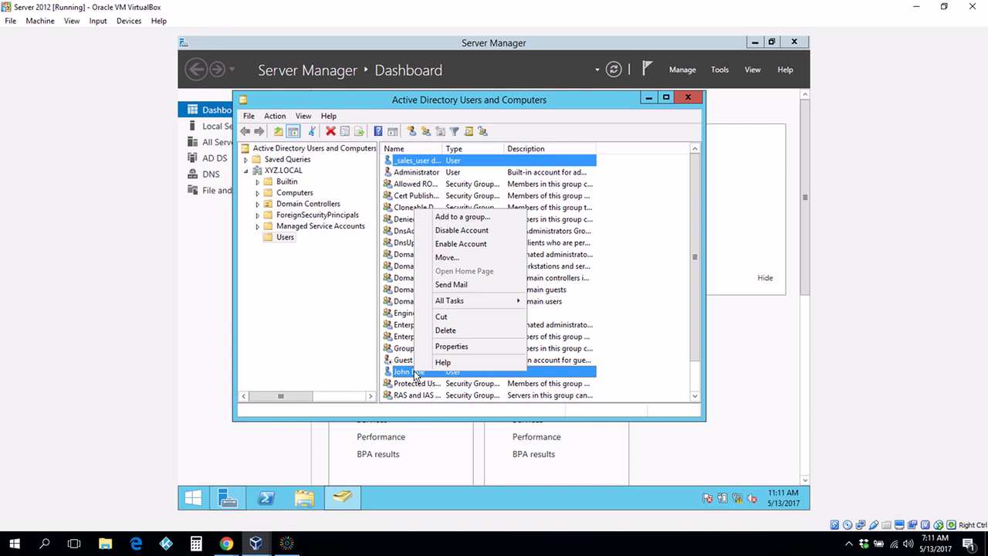
click(461, 218)
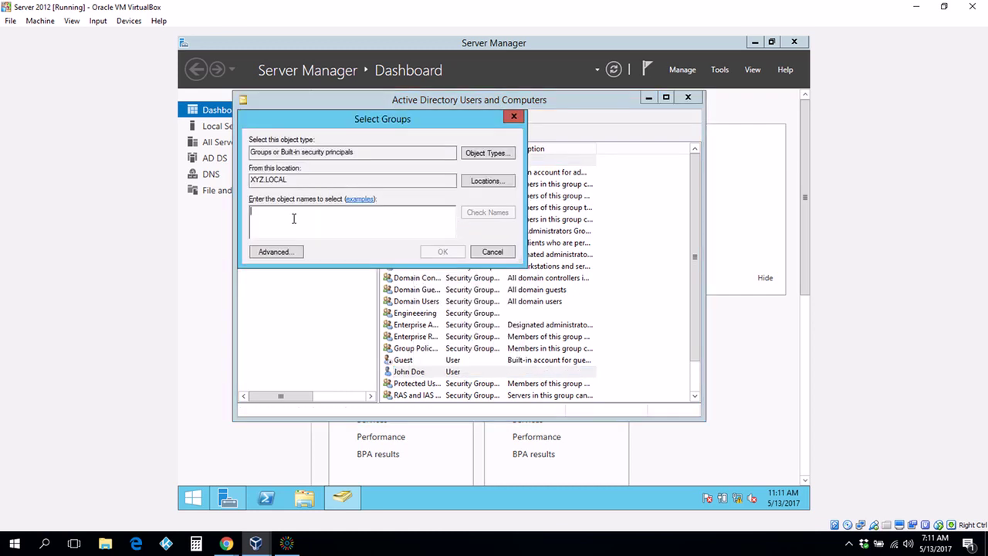
text(eng)
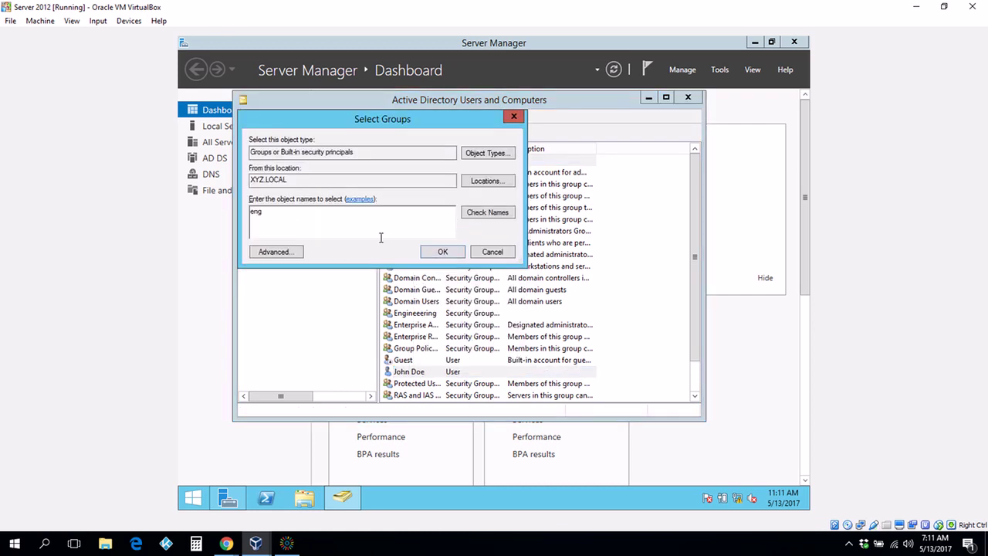
click(475, 220)
click(438, 254)
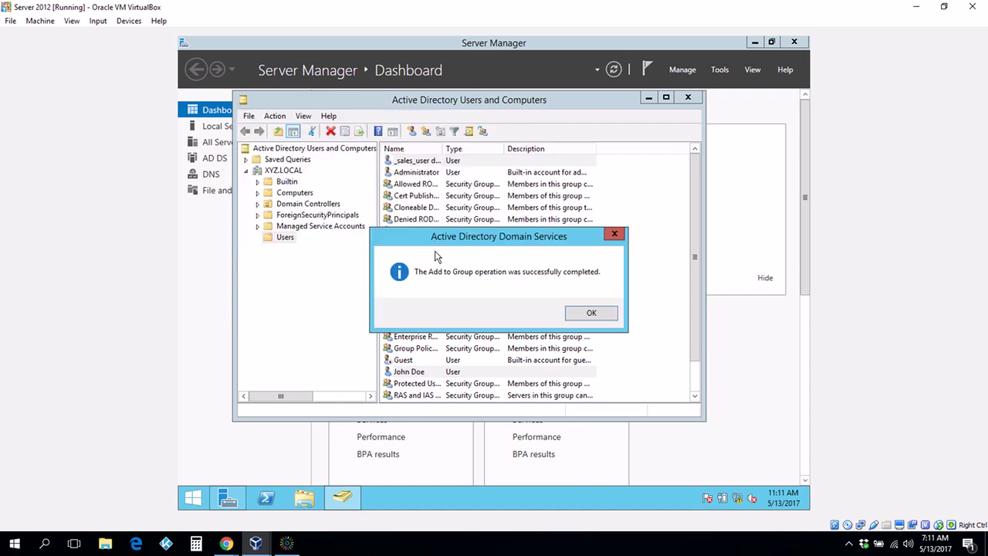
click(594, 316)
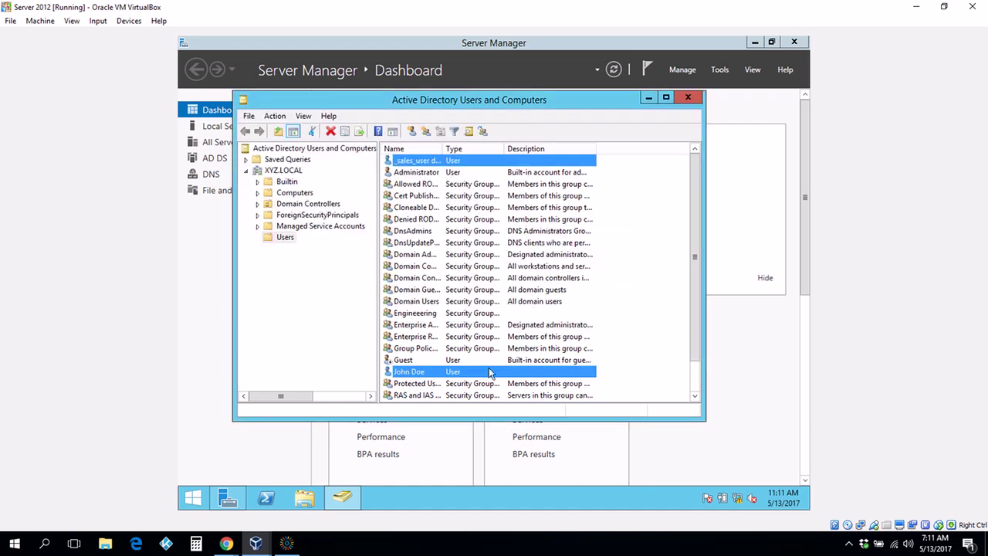
Remove both user accounts from the Engineeering group's members, save the group's properties, and close Active Directory Users and Computers.
right_click(423, 314)
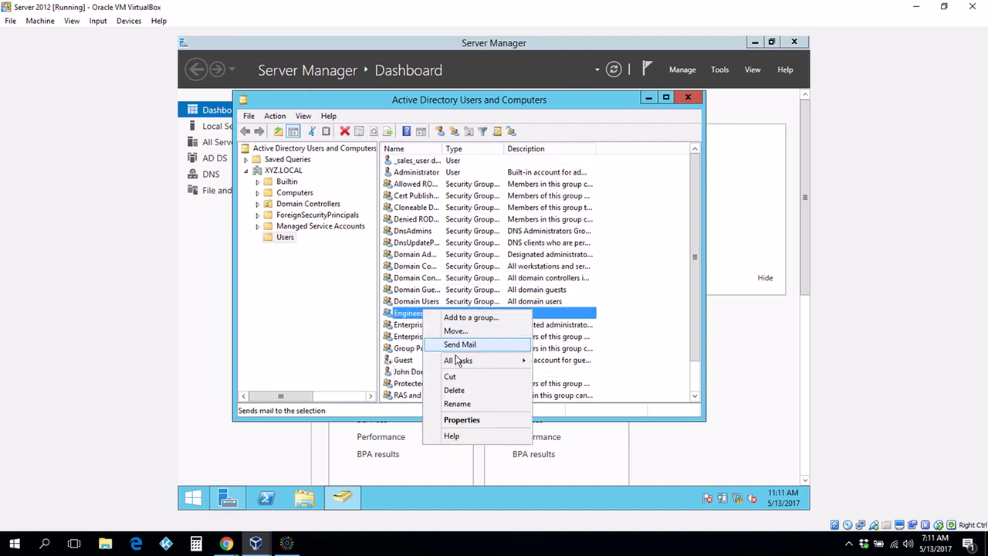
click(461, 420)
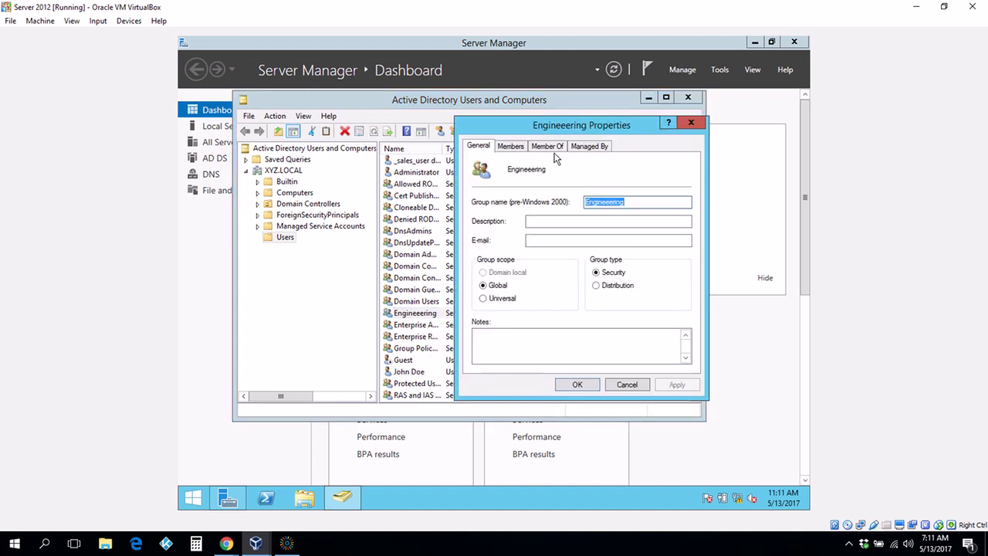
click(511, 146)
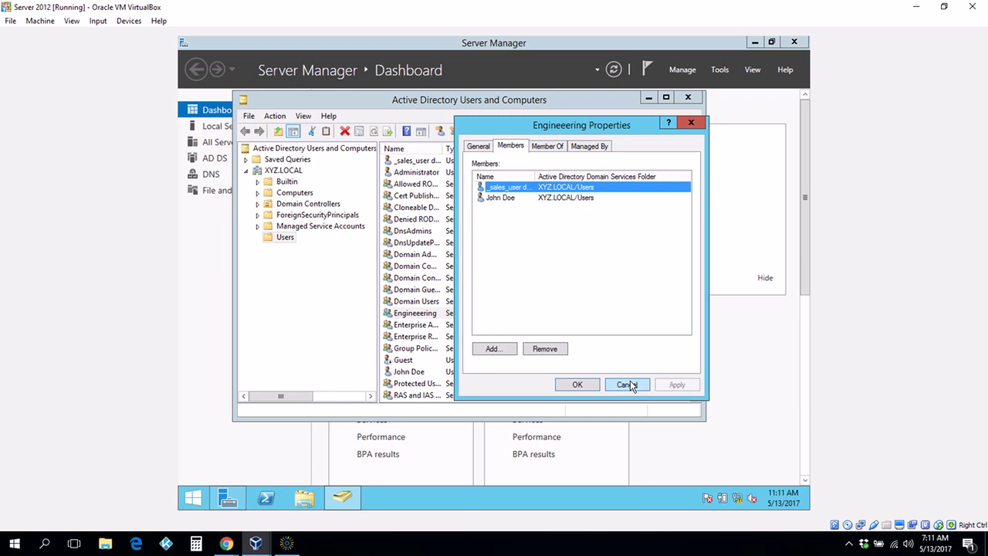
shift+click(515, 199)
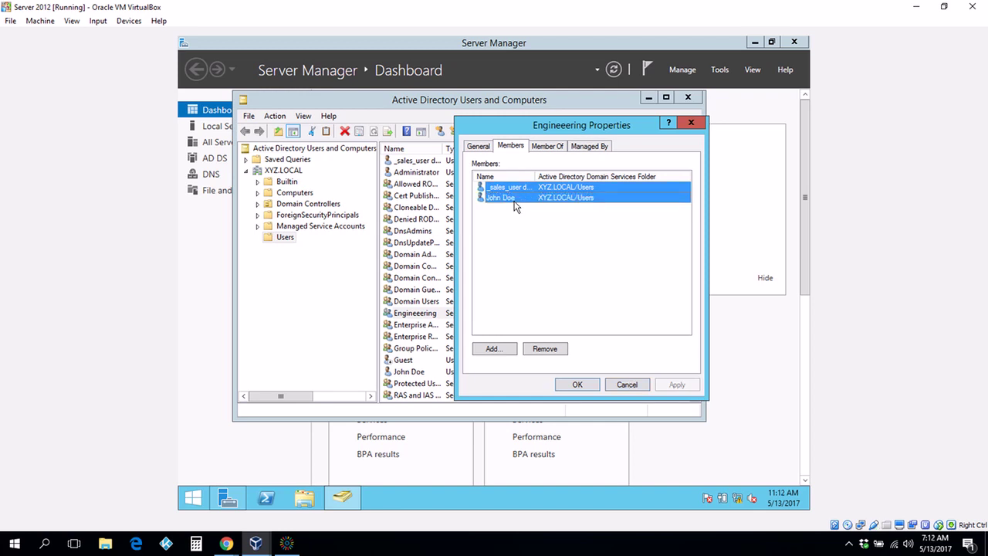
click(545, 349)
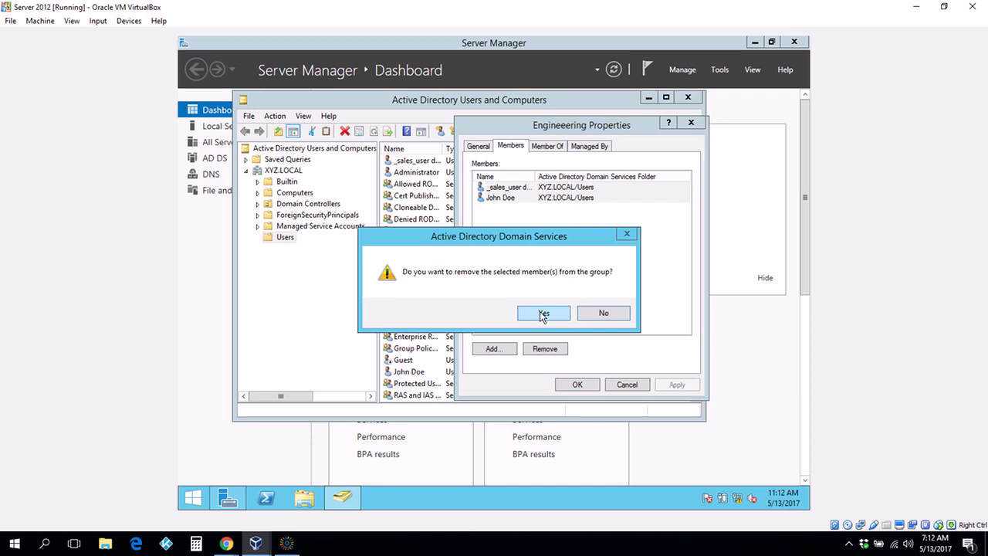
click(543, 312)
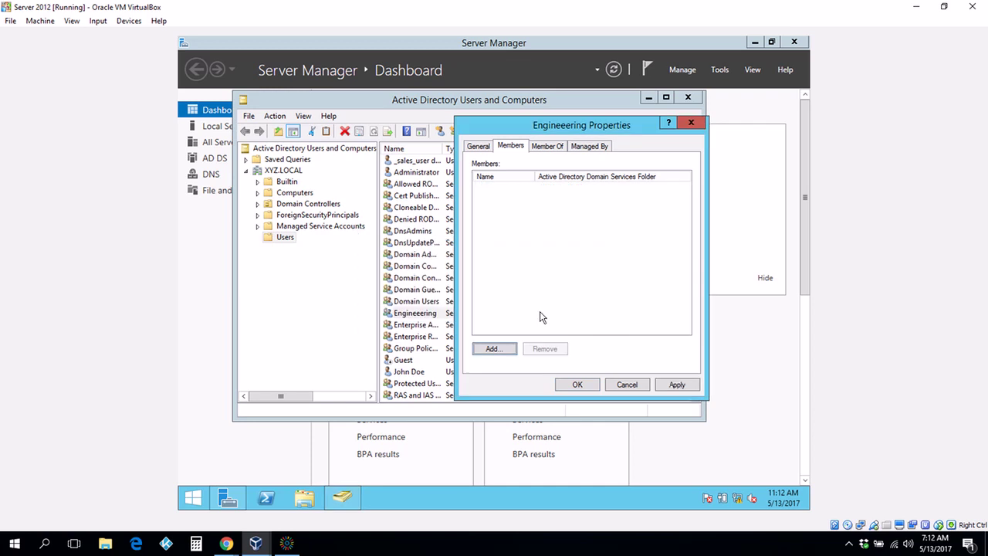
click(576, 384)
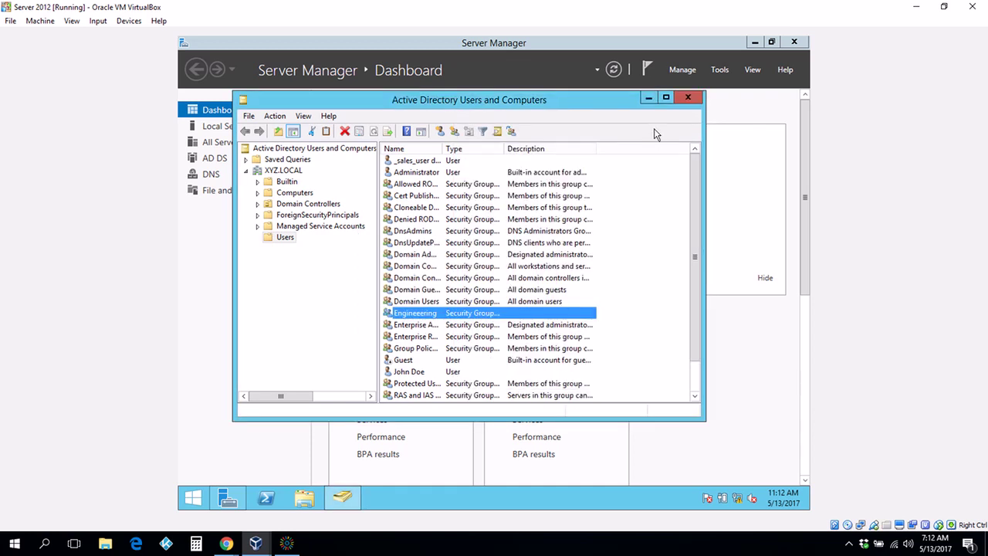
click(687, 99)
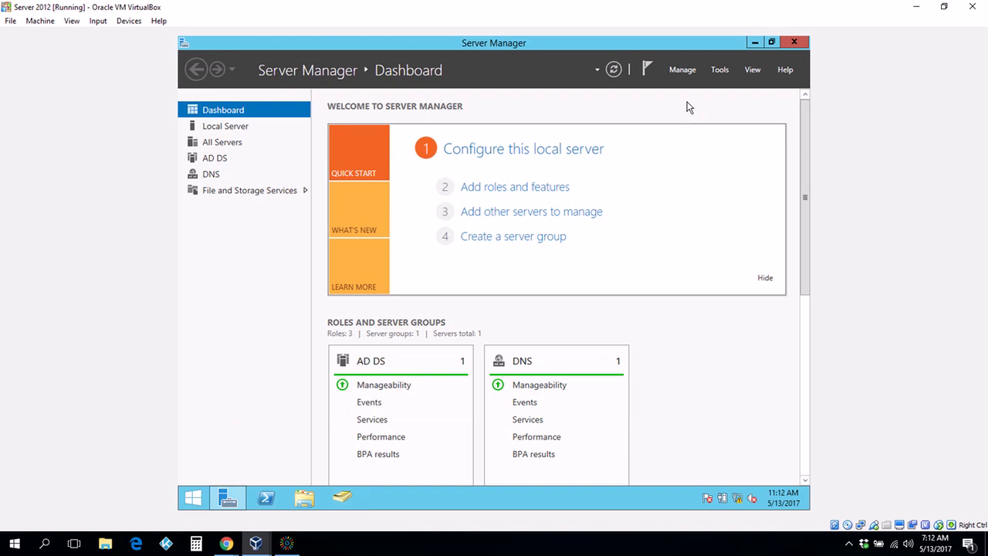
Reopen Active Directory Users and Computers, view the computer accounts in the XYZ.LOCAL Computers container, and close the console.
click(345, 500)
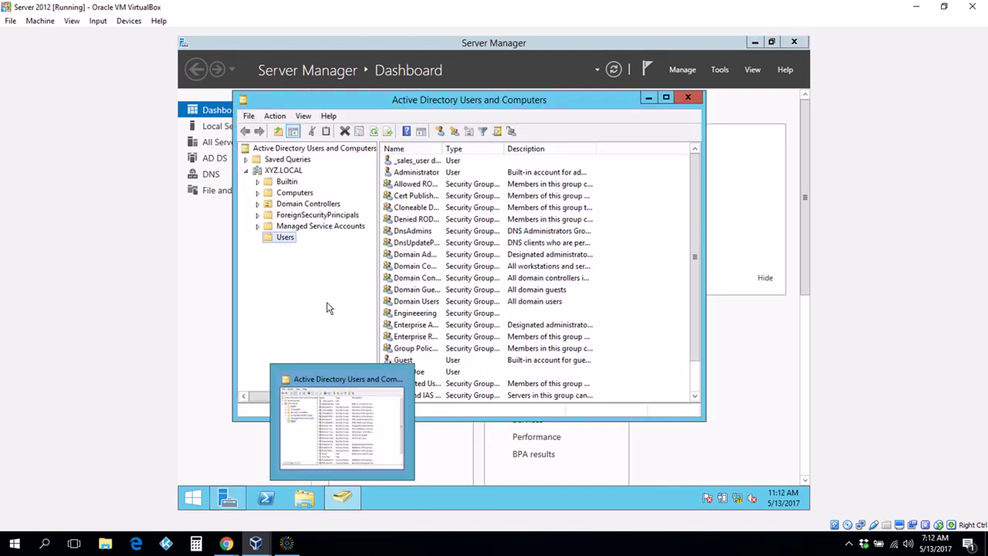
click(292, 194)
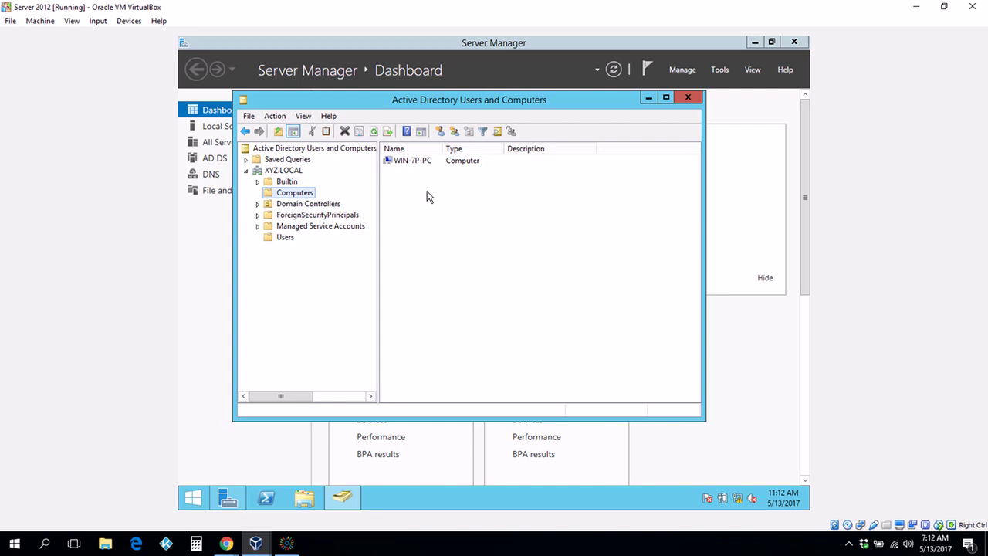
click(695, 101)
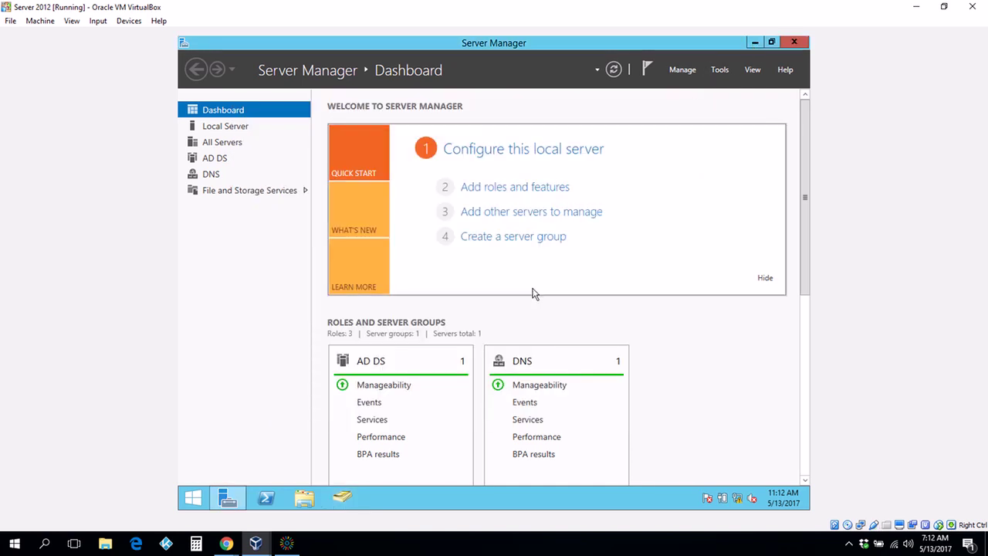
Switch to the Windows 7 virtual machine and Oracle VM VirtualBox Manager, and examine that machine's network settings for Adapter 1 and Adapter 2.
mouse_move(261, 549)
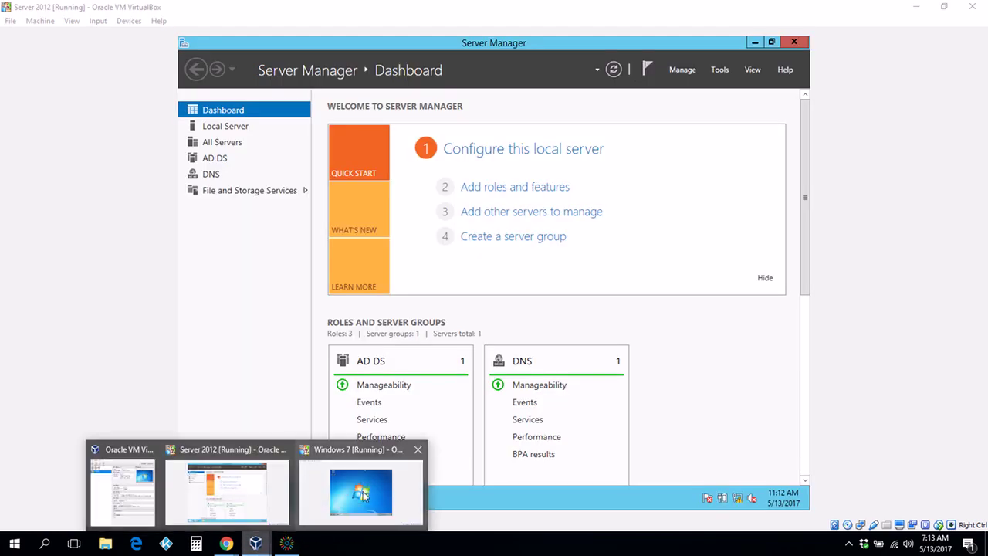
click(363, 495)
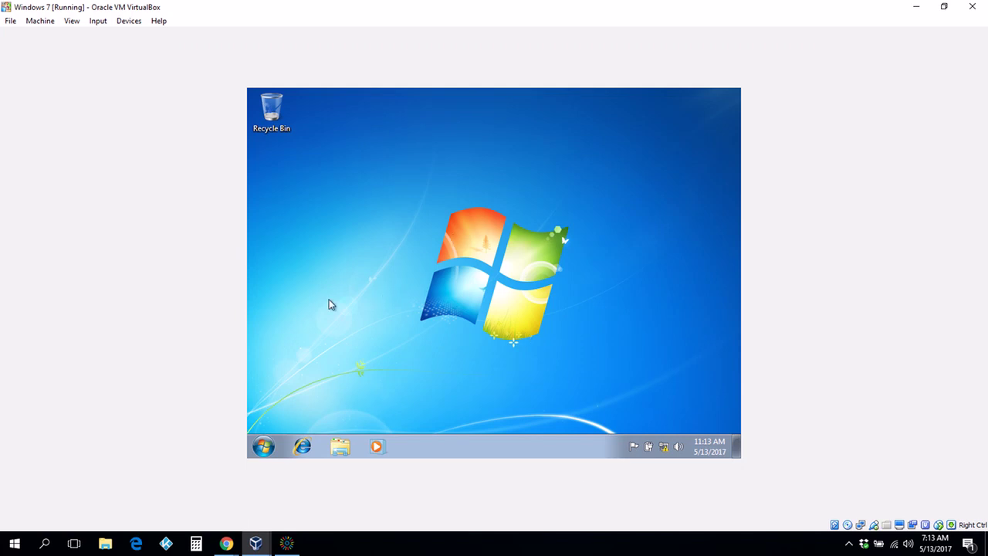
click(255, 543)
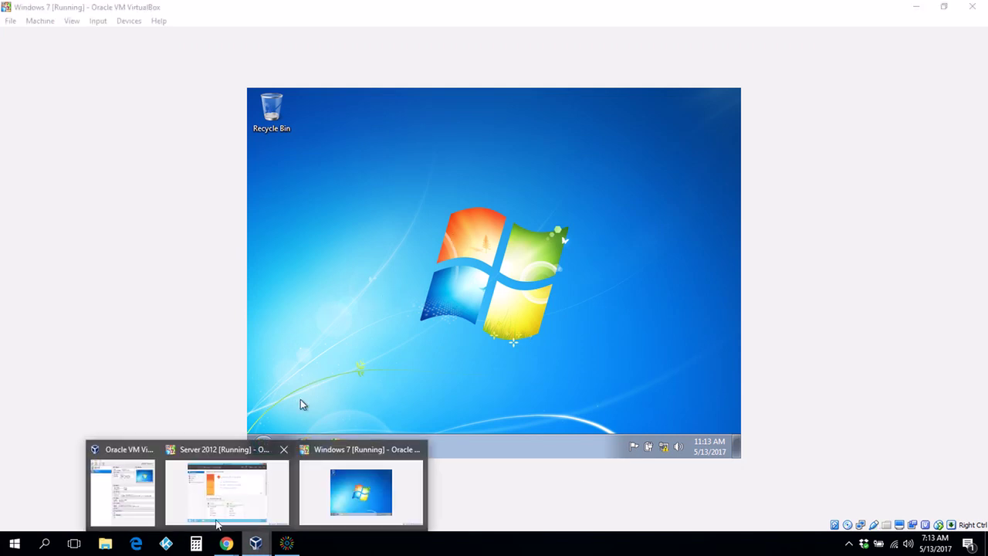
click(137, 502)
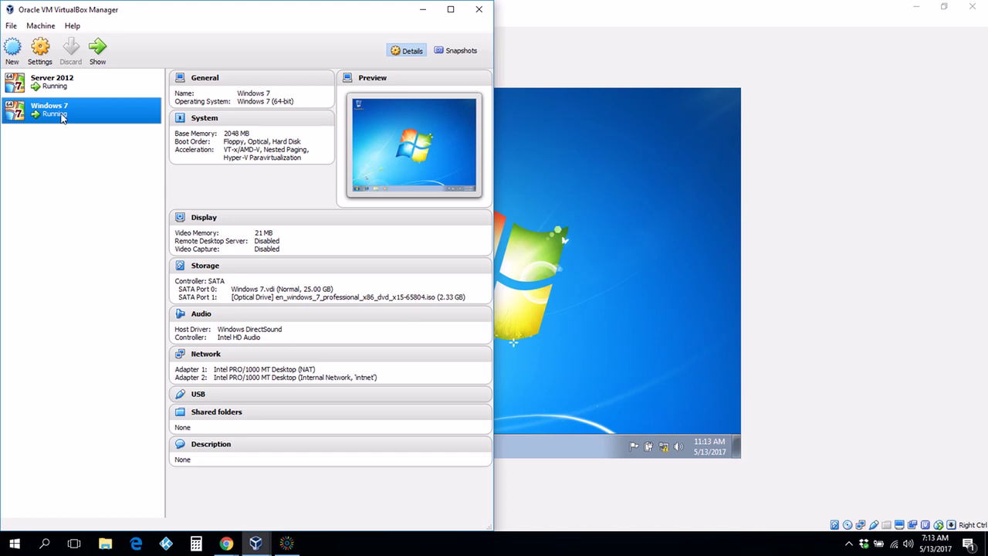
click(41, 50)
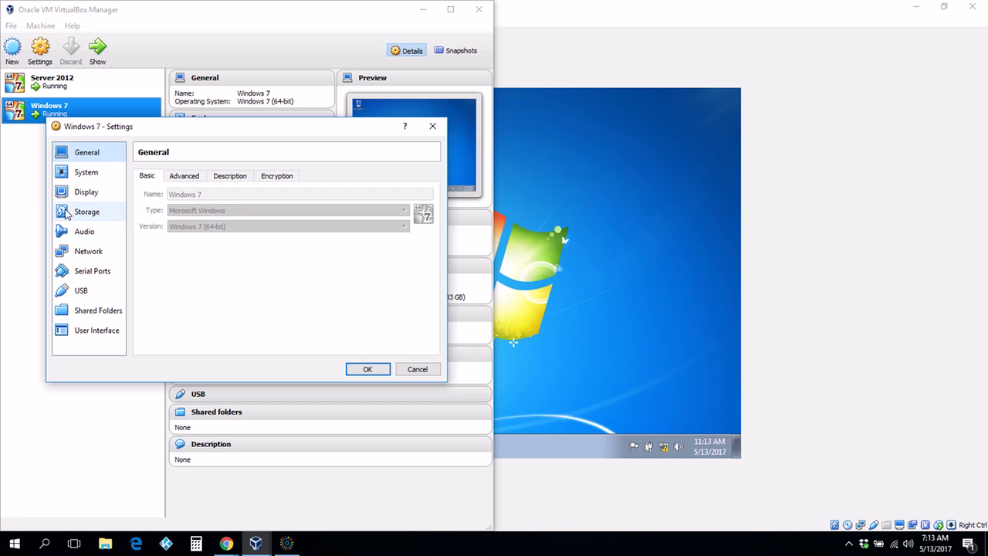
click(82, 252)
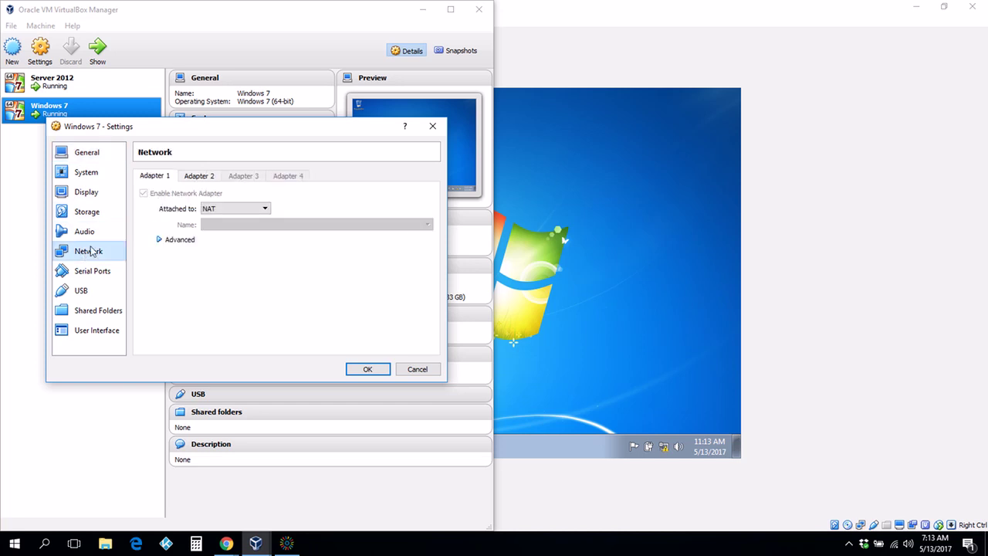
click(197, 177)
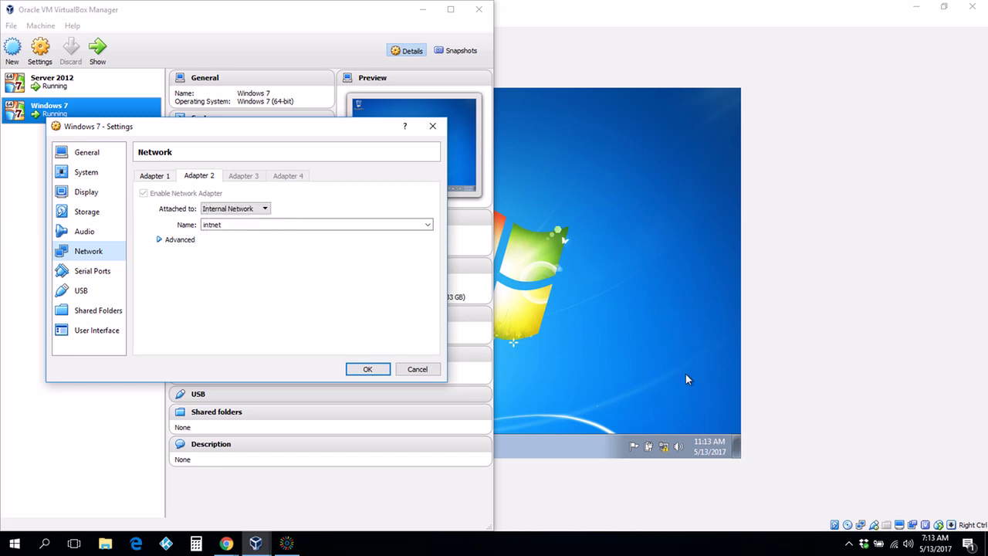
click(159, 177)
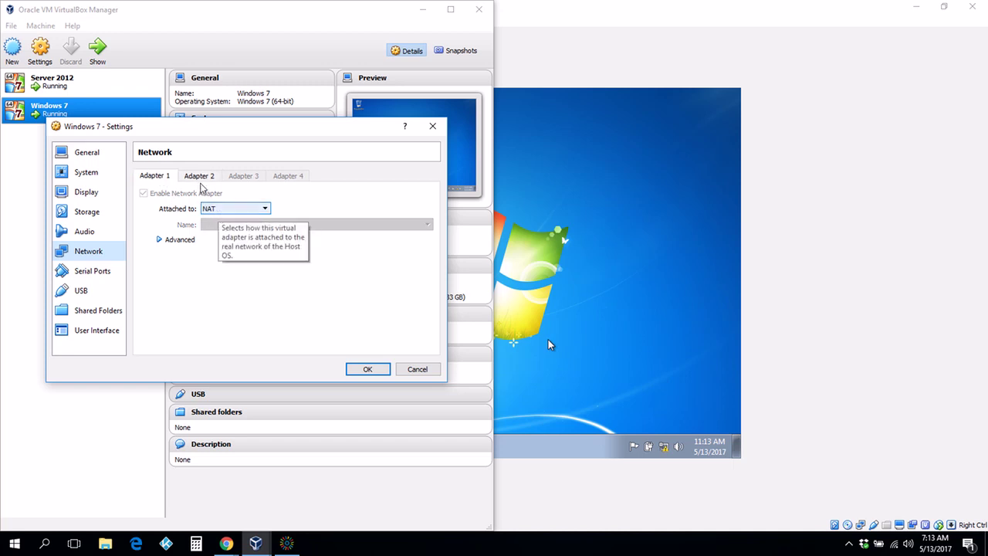
Review Adapter 2 in the Windows 7 machine's network settings, close the settings, and return to the Windows 7 virtual machine.
click(197, 177)
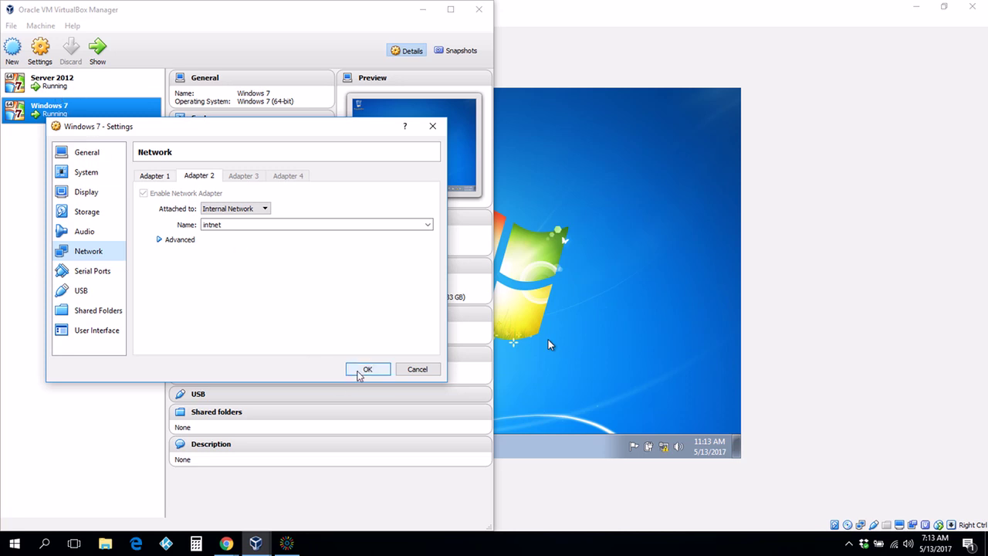
click(365, 369)
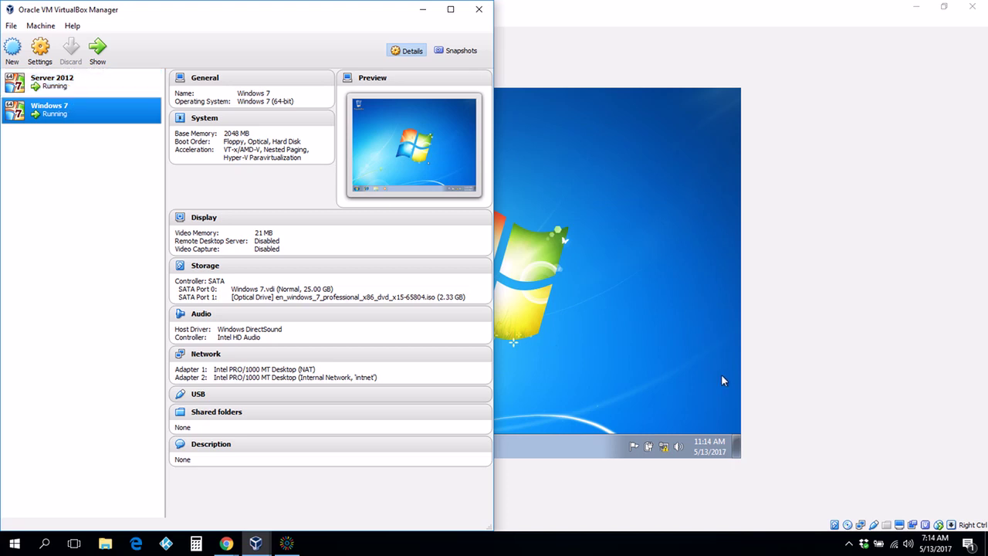
click(683, 411)
Open the Network and Sharing Center in Windows 7 and display its network adapters.
mouse_move(664, 453)
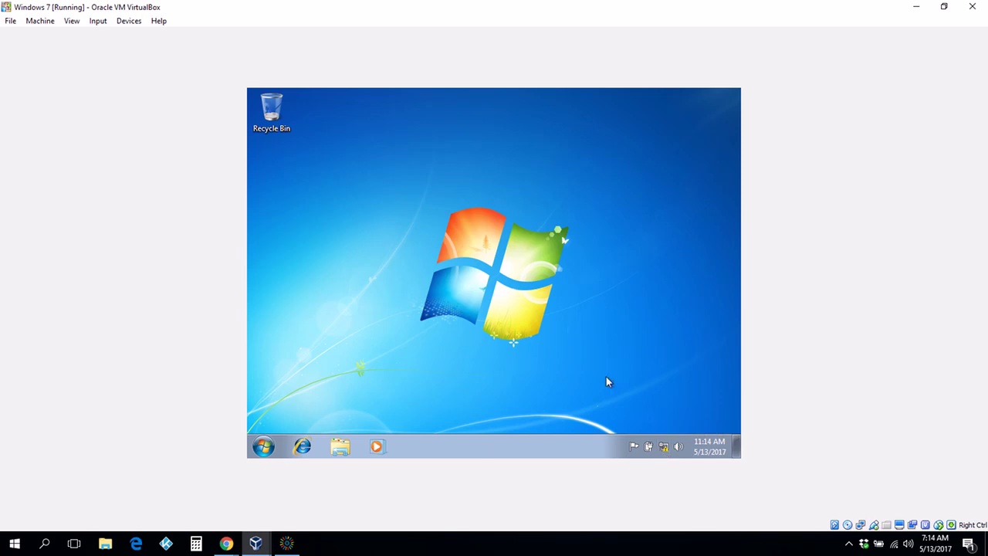
click(664, 448)
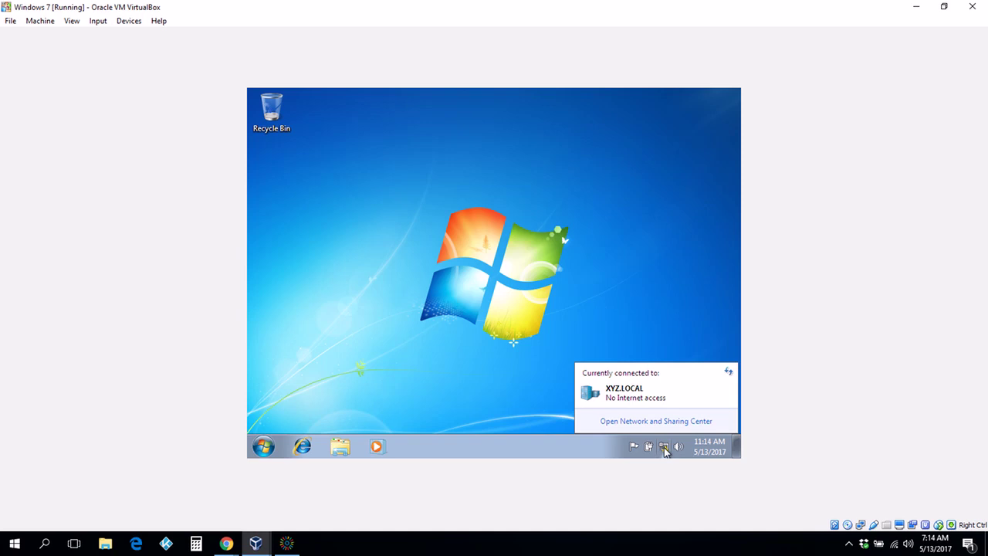
click(649, 423)
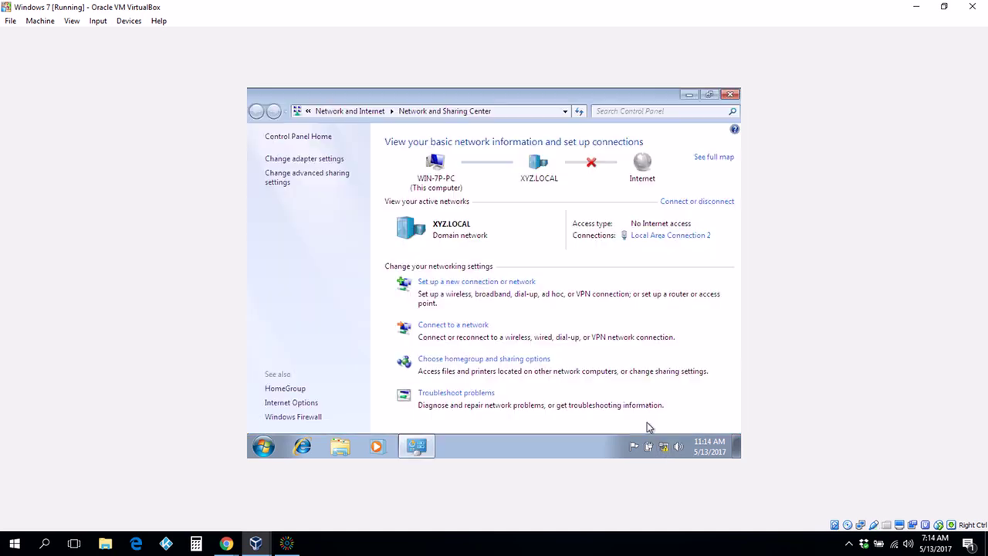
click(306, 159)
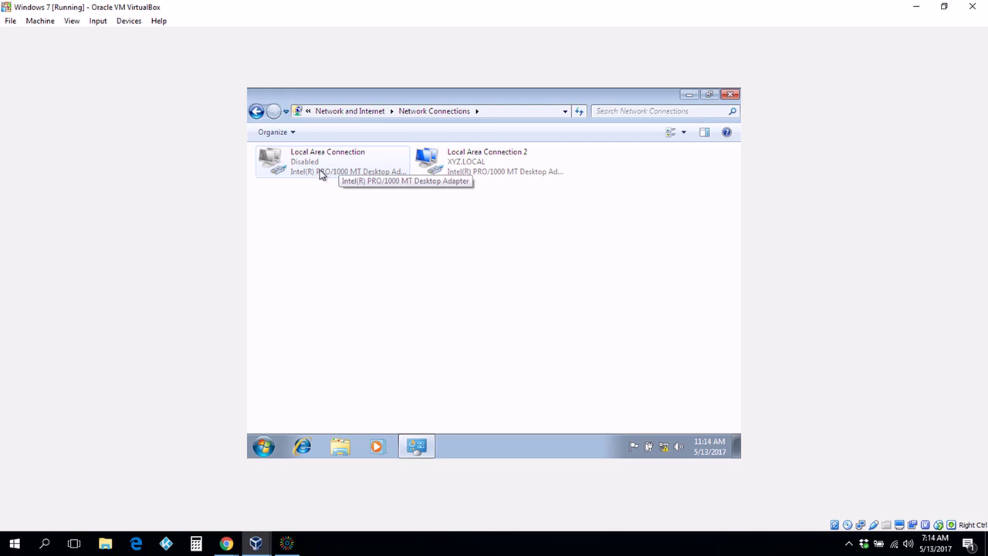
Examine the Internet Protocol Version 4 properties of Local Area Connection 2, and close all the network windows.
click(461, 167)
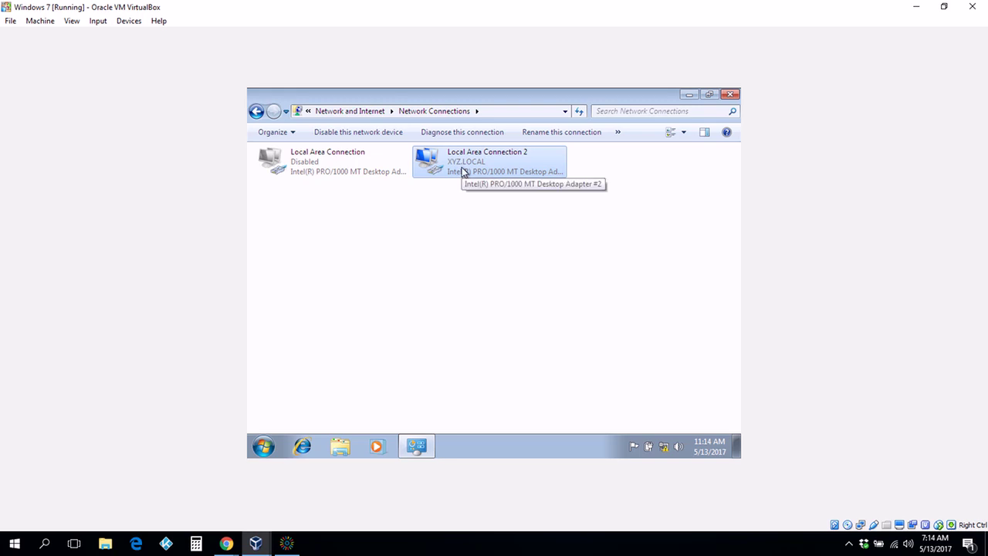
double_click(462, 170)
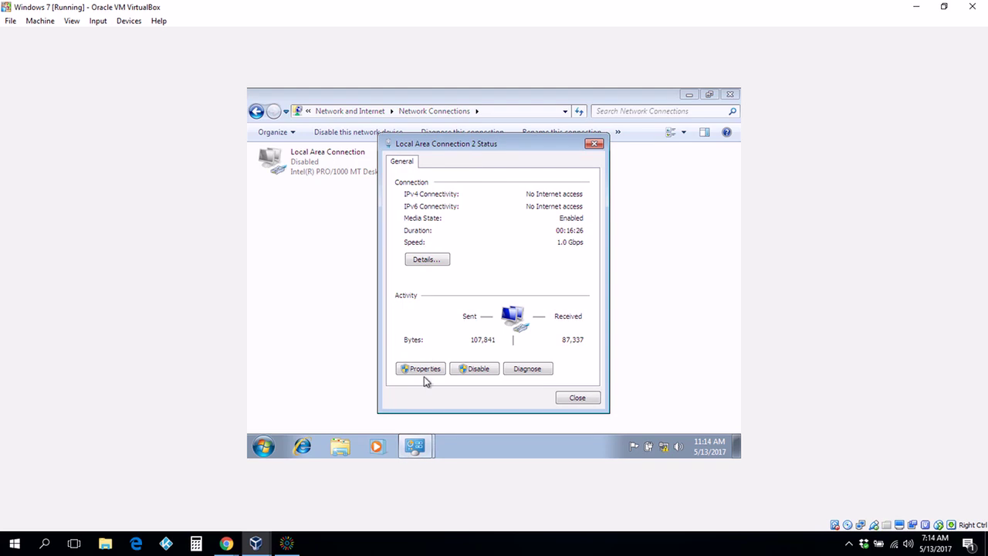
click(424, 371)
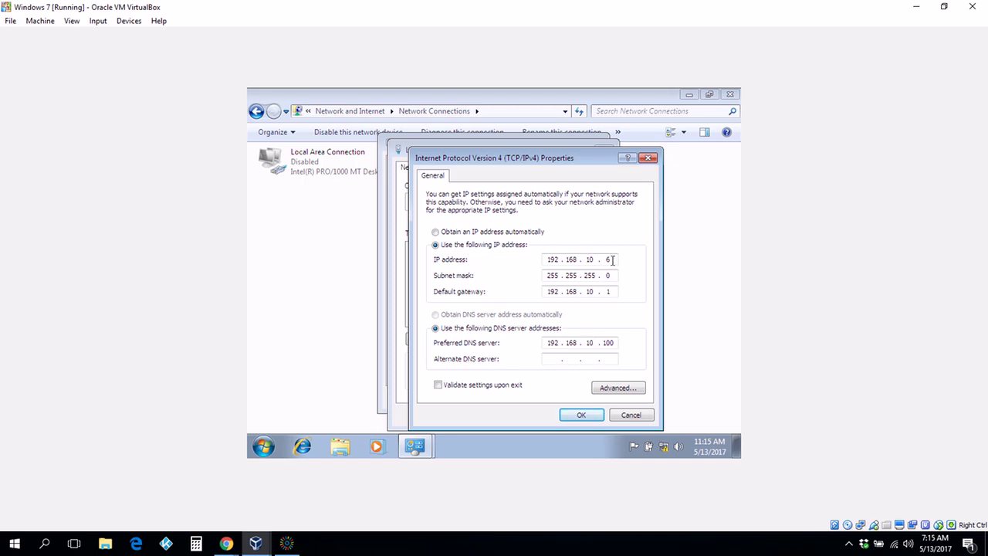
click(585, 416)
click(538, 416)
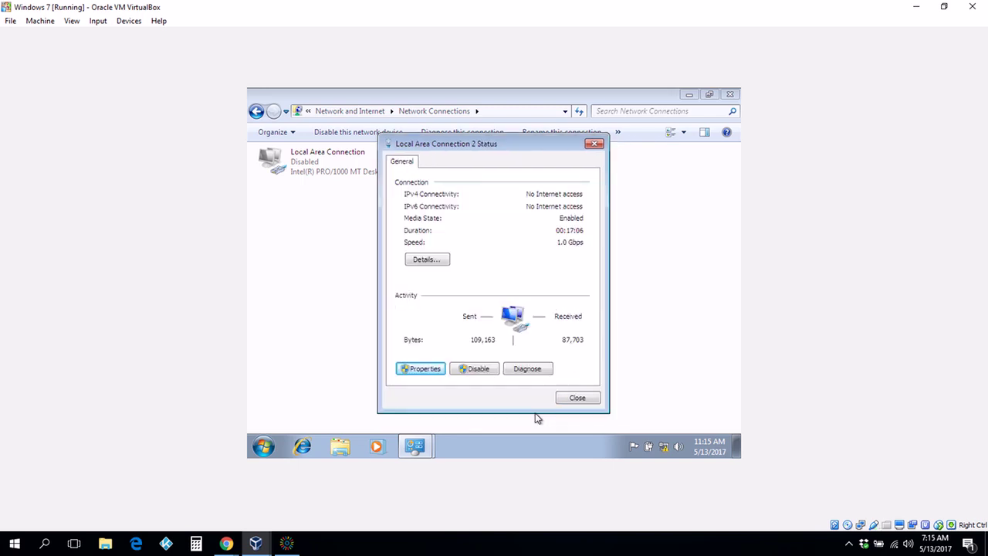
click(576, 399)
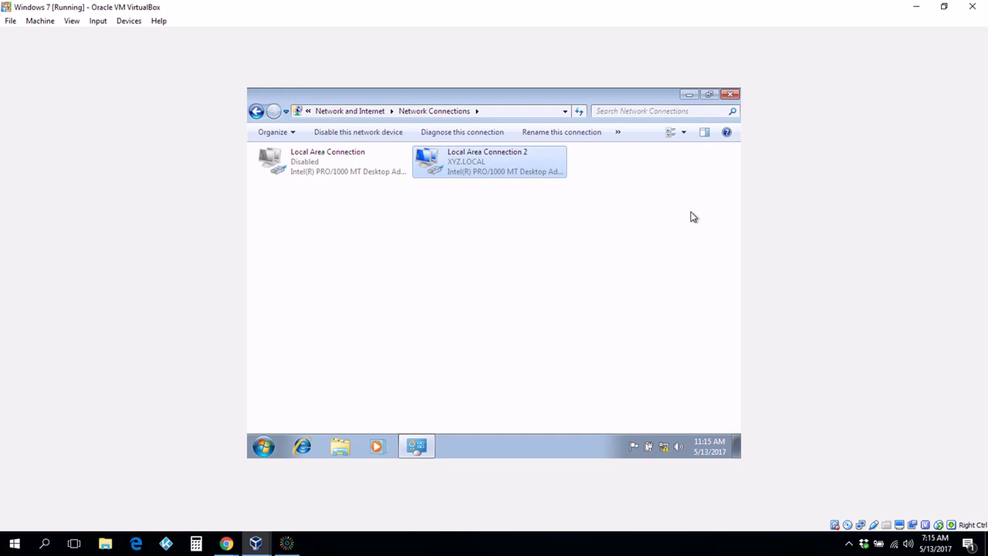
click(730, 94)
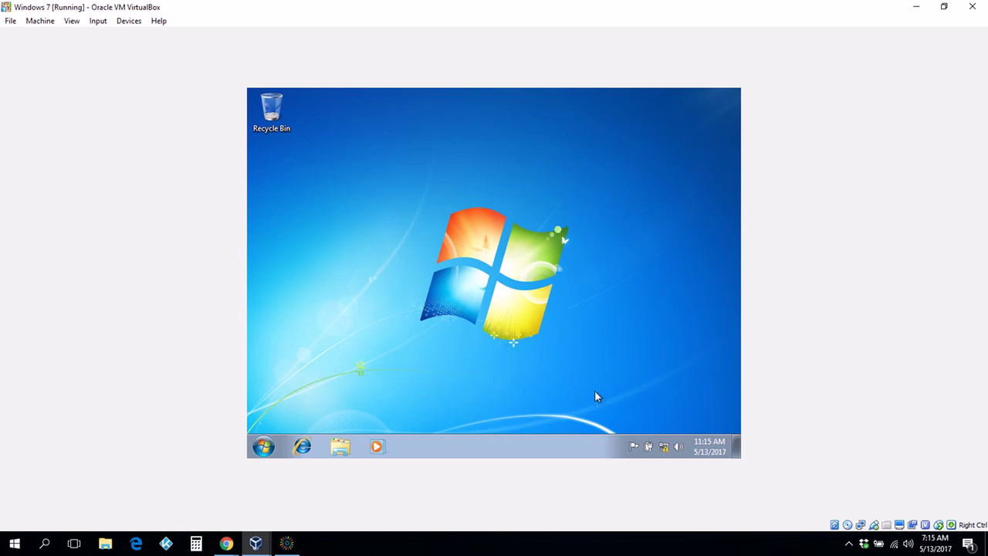
Check the Windows 7 machine's IP configuration with ipconfig in a Command Prompt, and close the prompt.
click(263, 446)
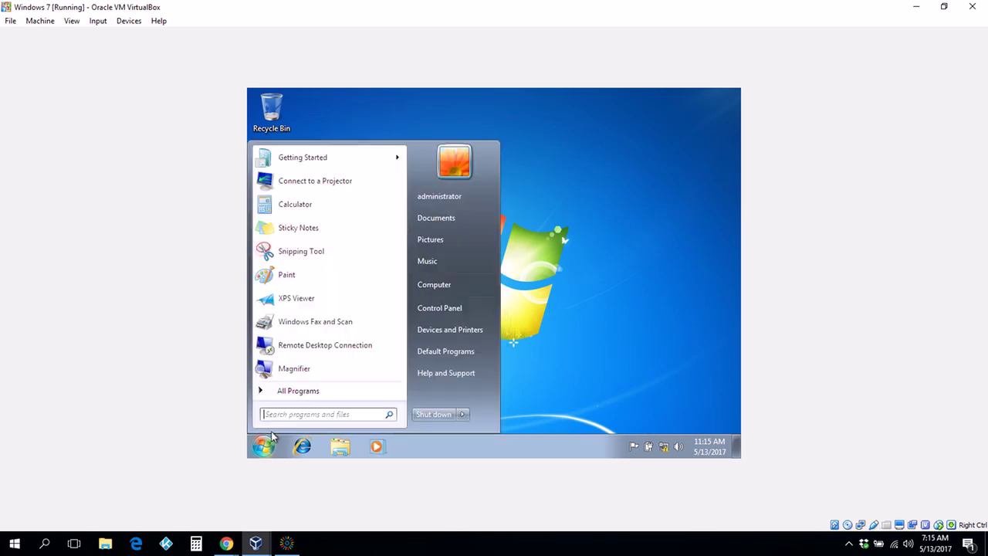
text(c)
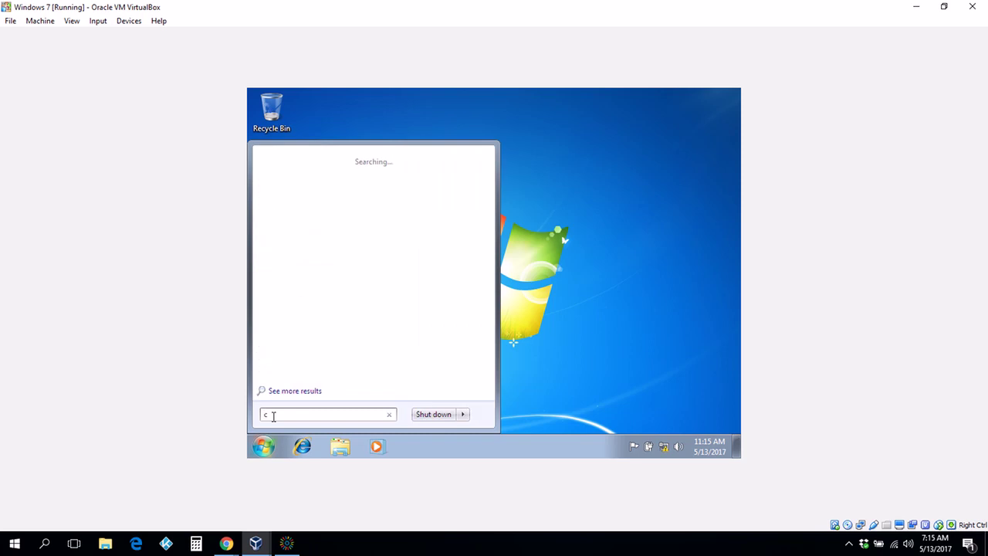
text(md)
key(Return)
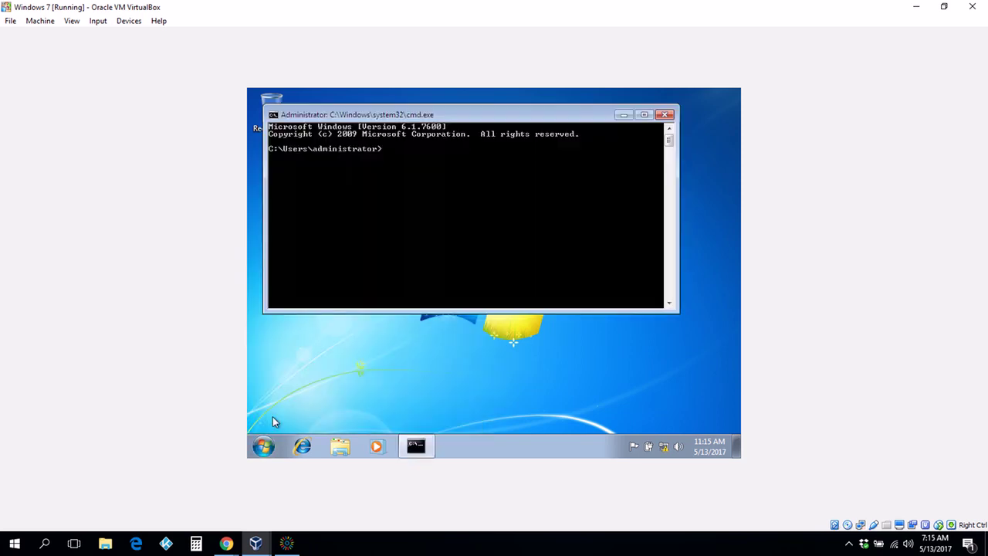
text(ipconfig)
key(Return)
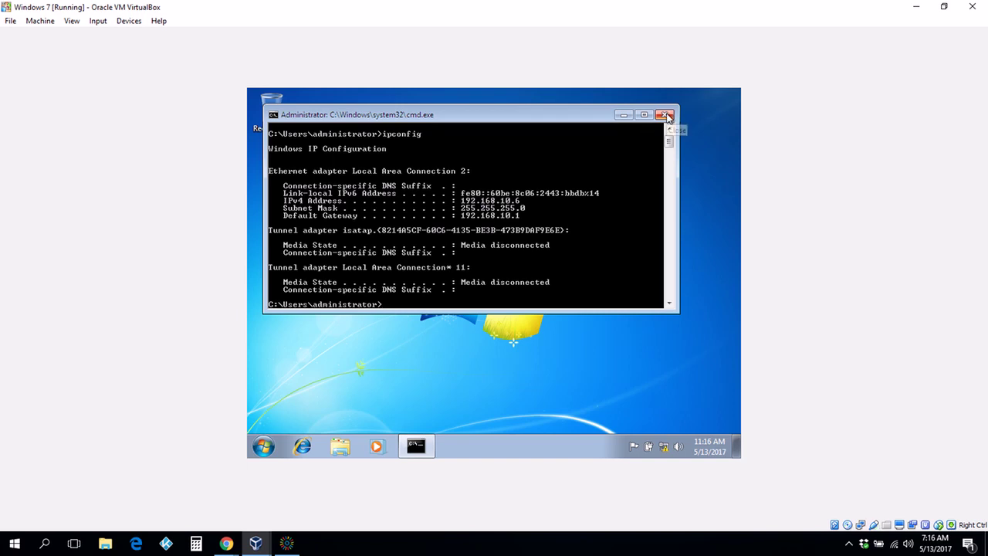
click(666, 115)
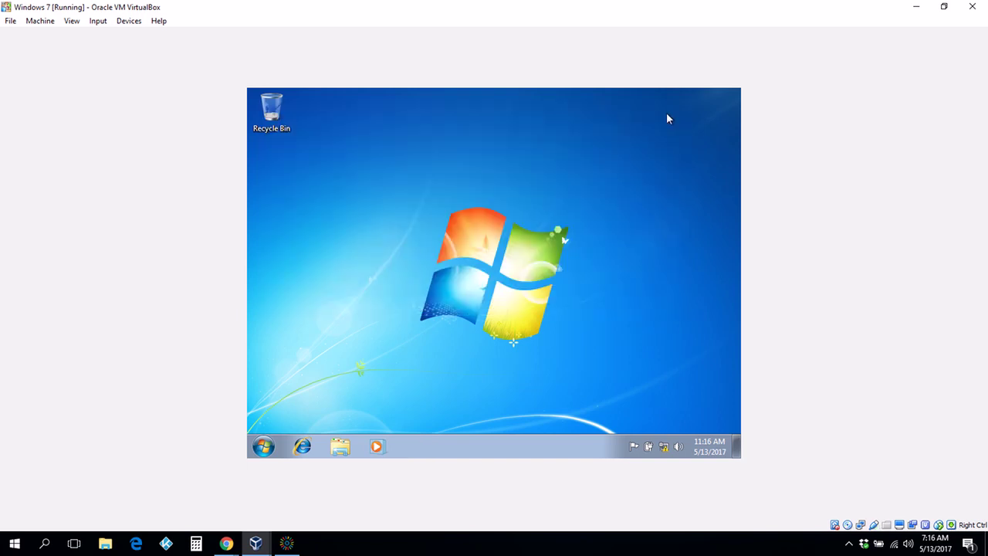
Examine the Windows 7 computer's name and domain membership settings through its system properties, and close them without making changes.
click(263, 447)
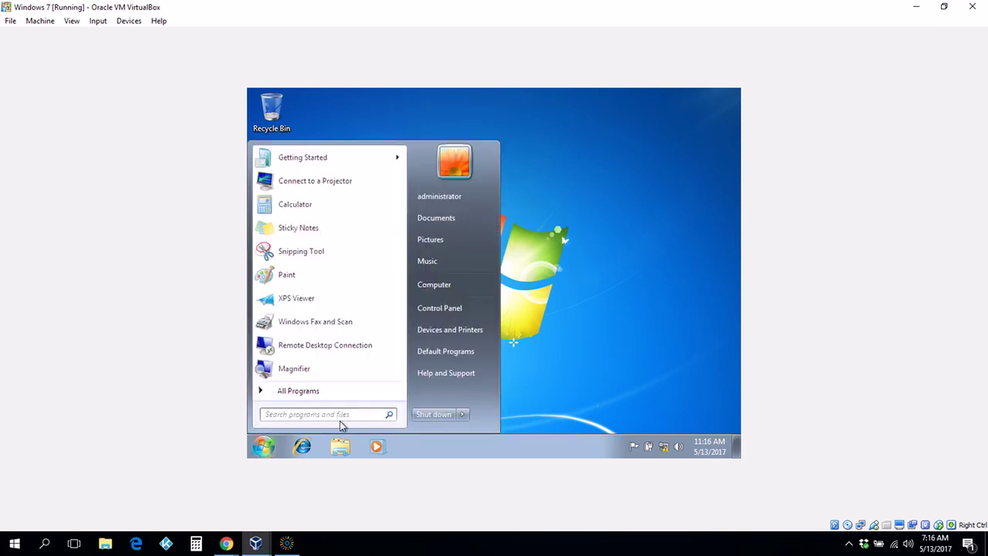
right_click(441, 284)
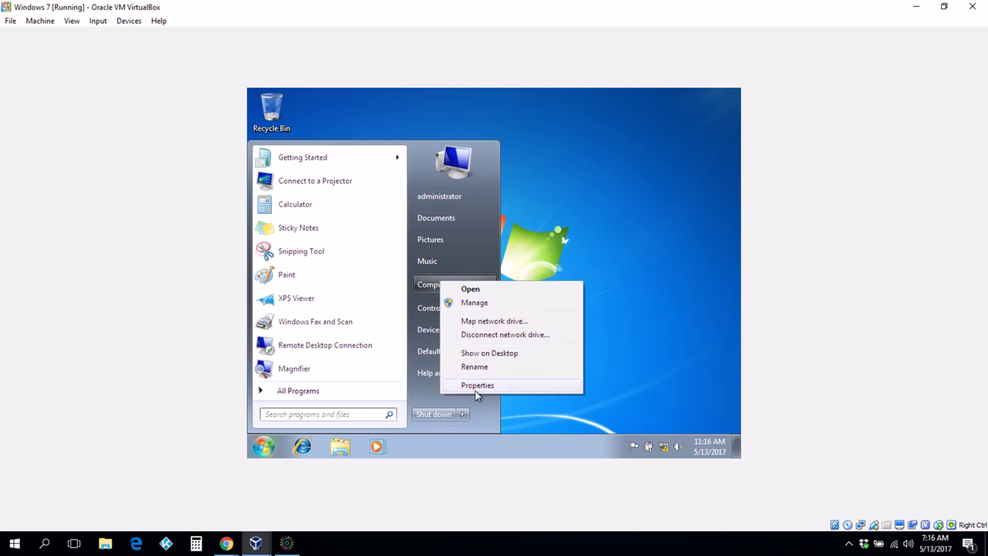
click(476, 385)
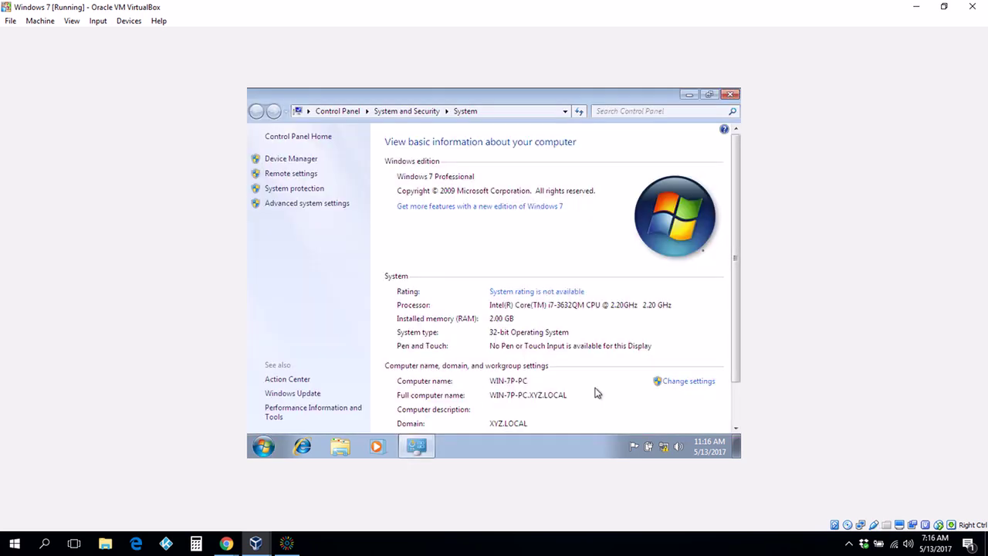
click(687, 384)
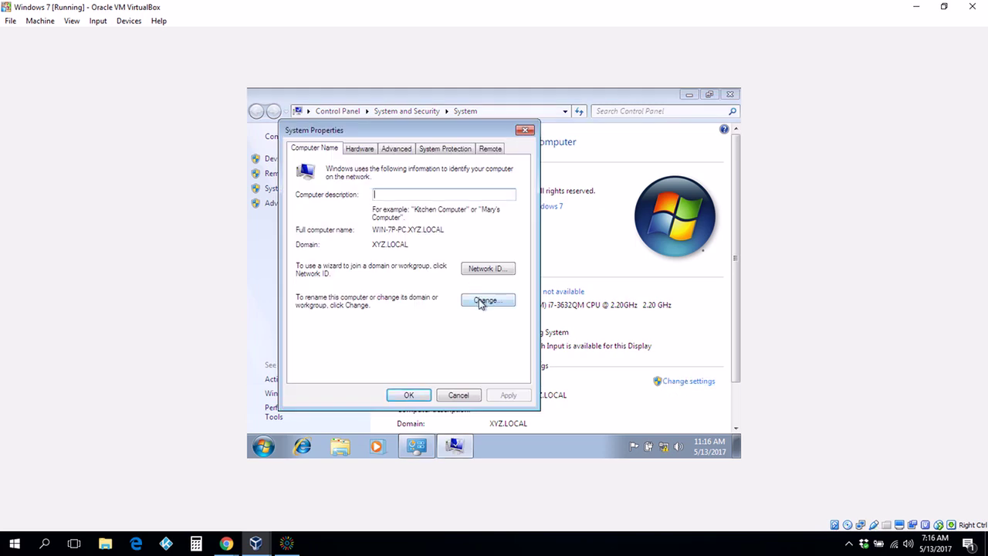
click(483, 301)
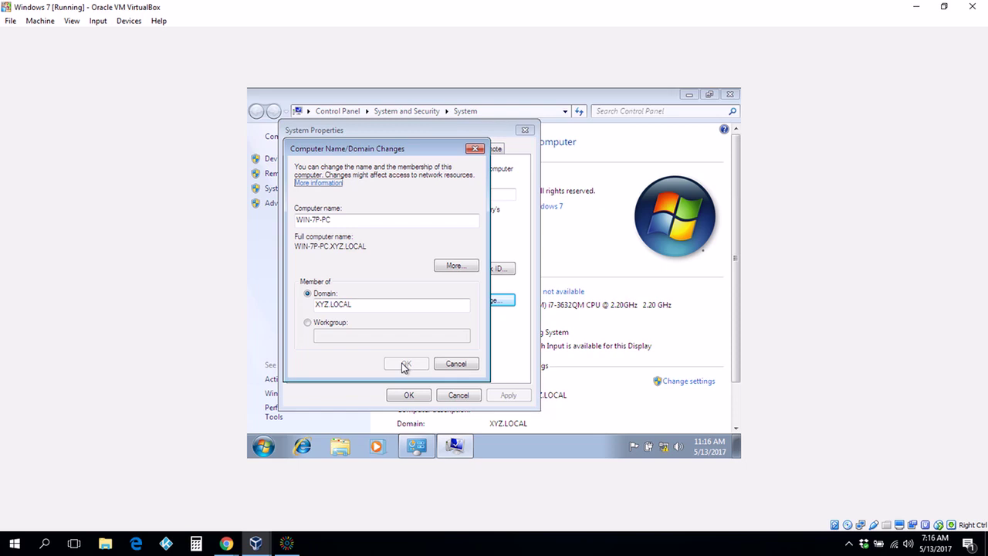
click(468, 368)
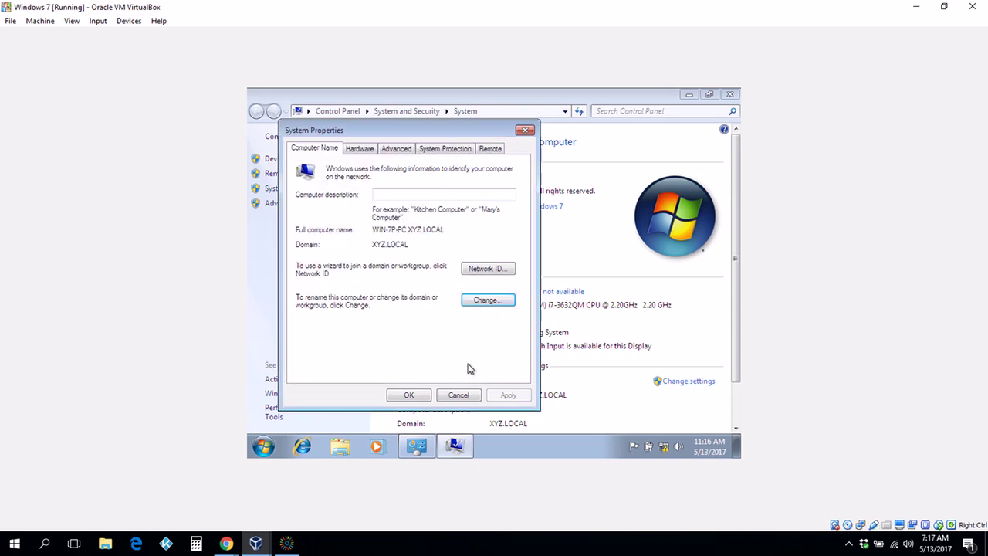
click(411, 395)
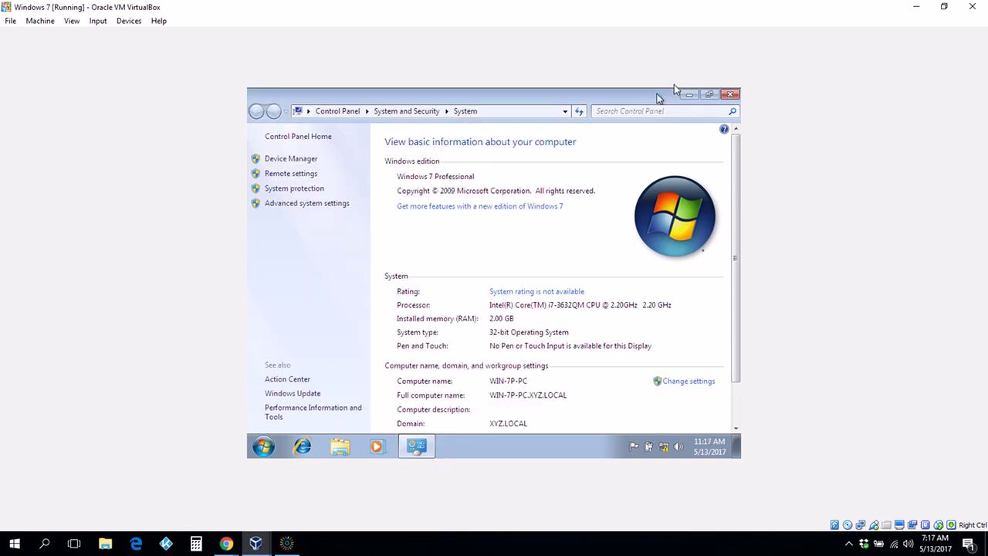
click(729, 94)
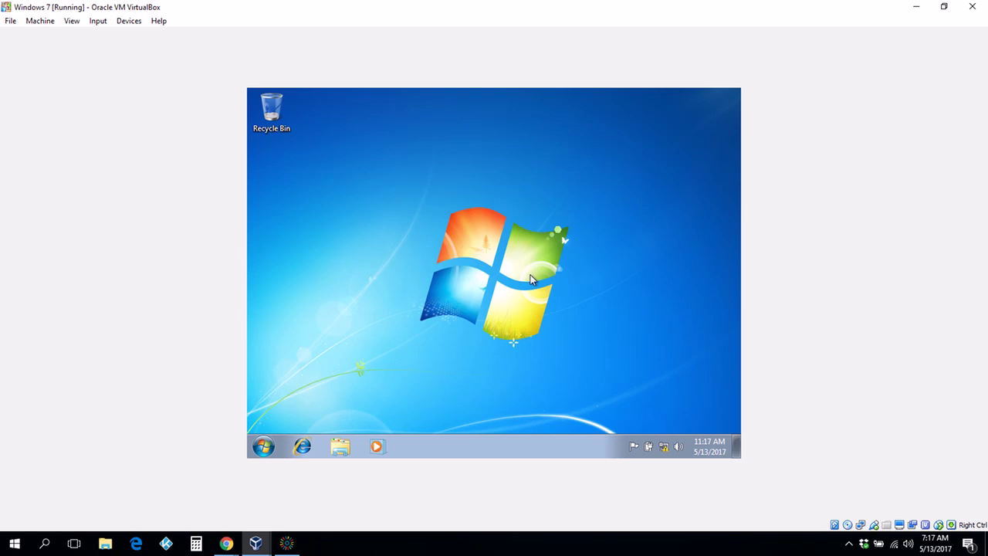
click(263, 447)
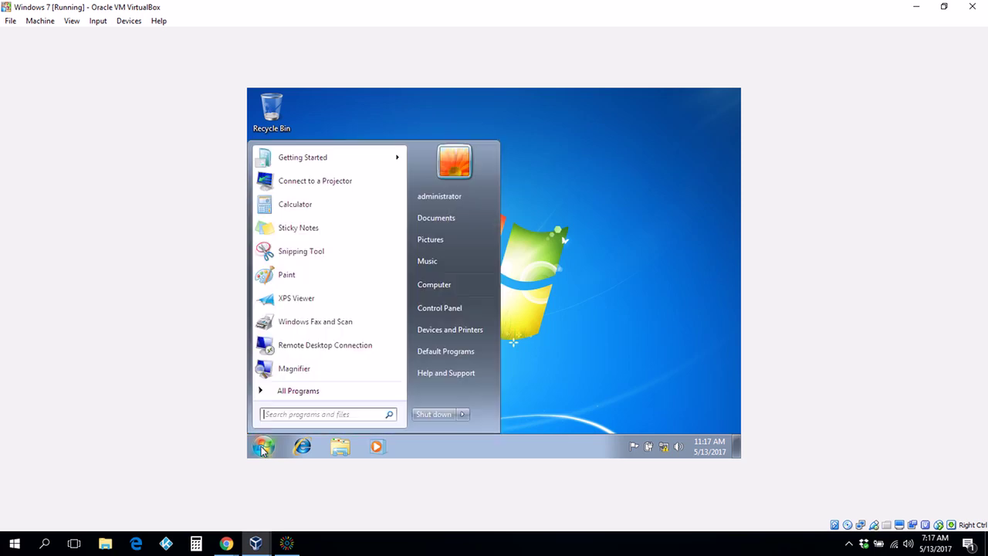
click(635, 320)
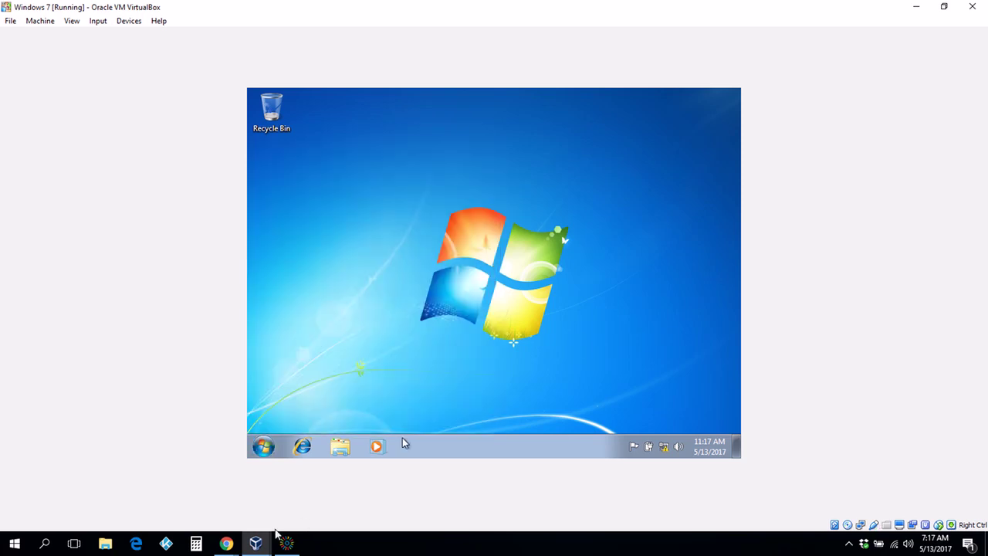
Switch to the Server 2012 virtual machine, open Active Directory Users and Computers, and reposition its window over Server Manager.
click(257, 541)
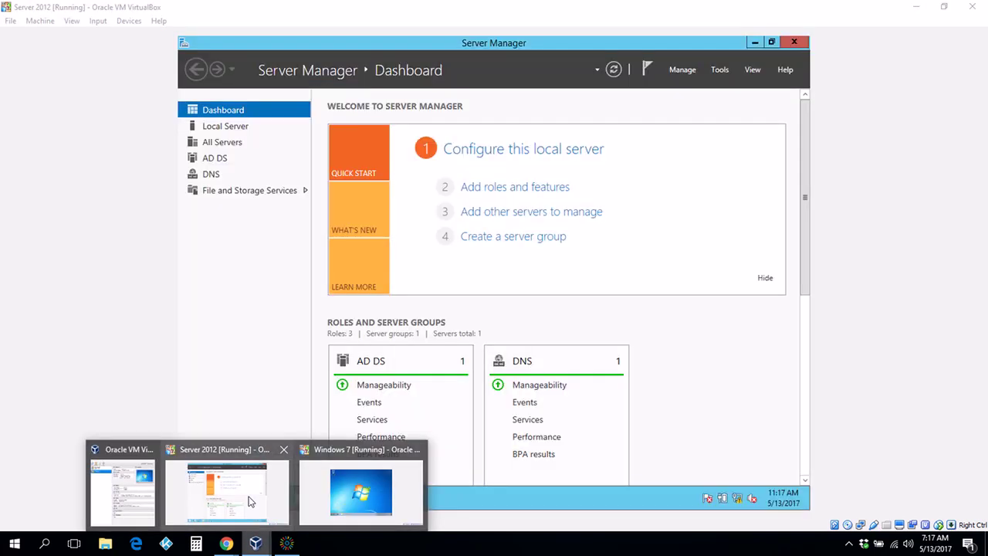
click(250, 503)
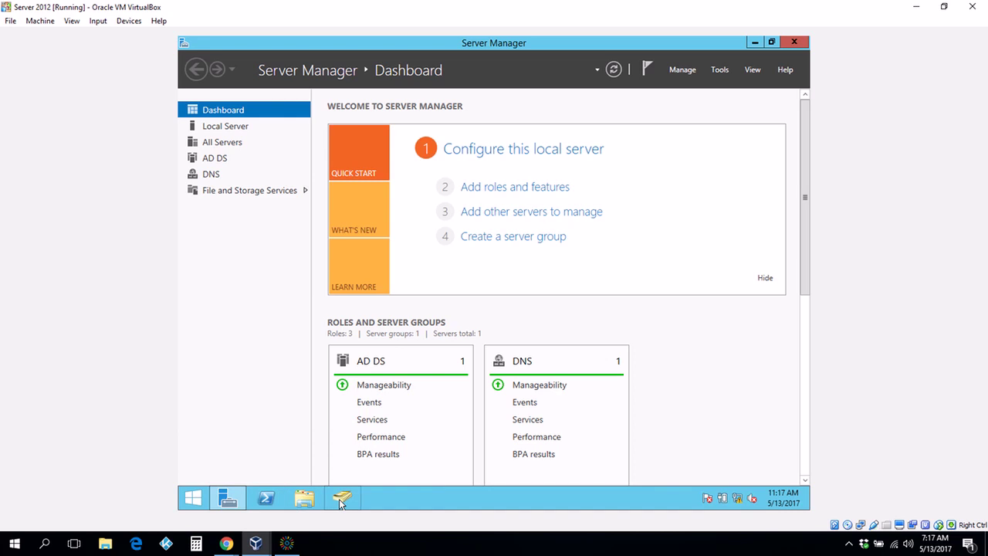
click(342, 503)
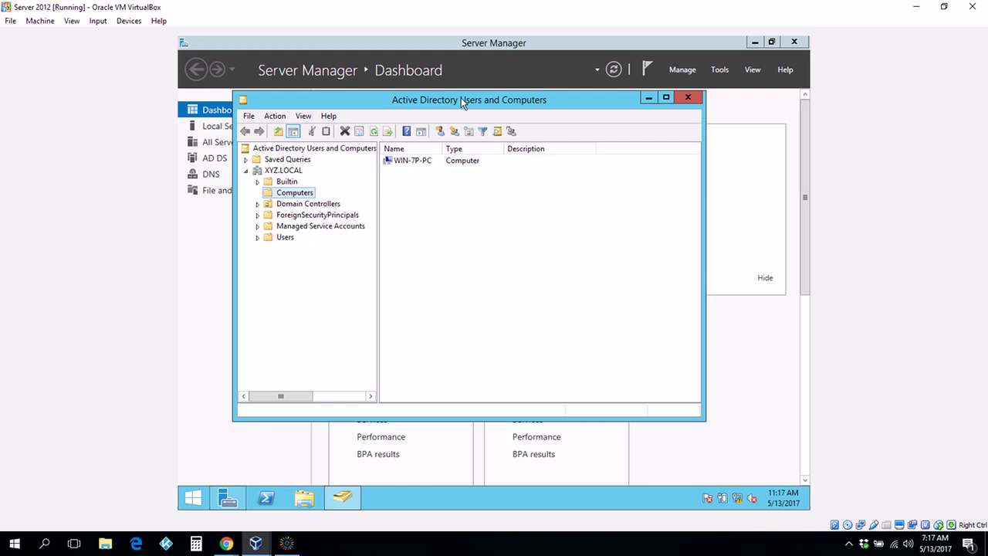
drag(462, 102, 526, 108)
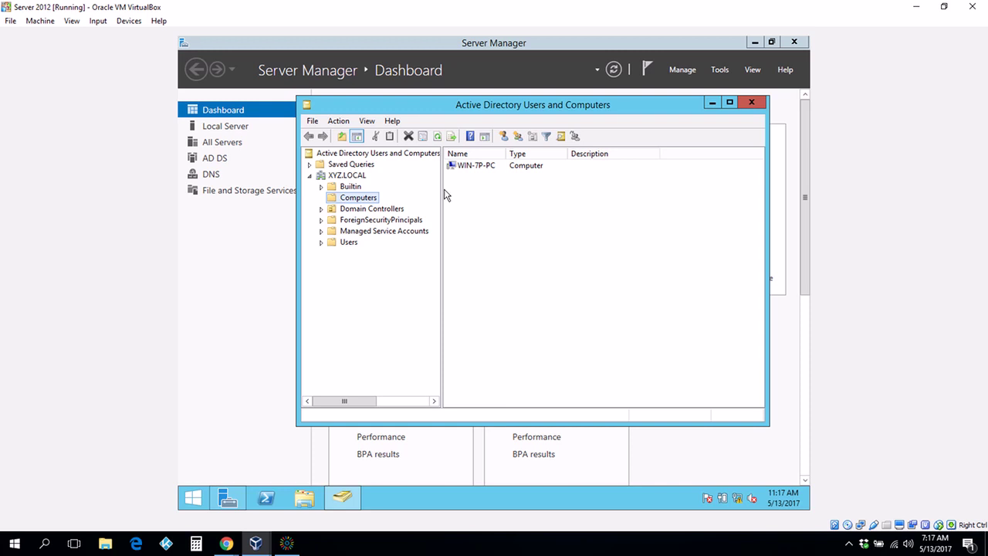
Examine the form for creating a new computer object in the Computers container, and close it without creating an account.
right_click(516, 202)
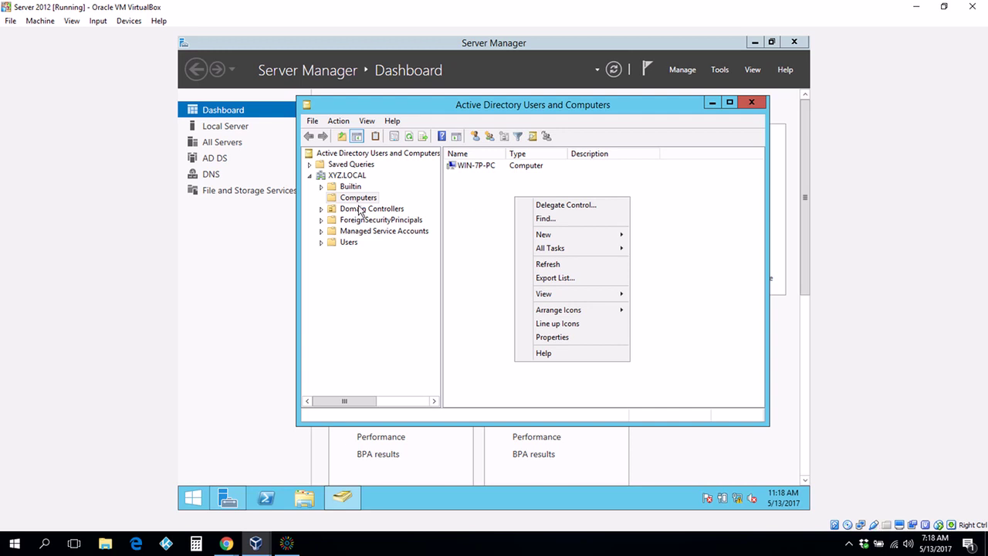
click(456, 204)
right_click(455, 203)
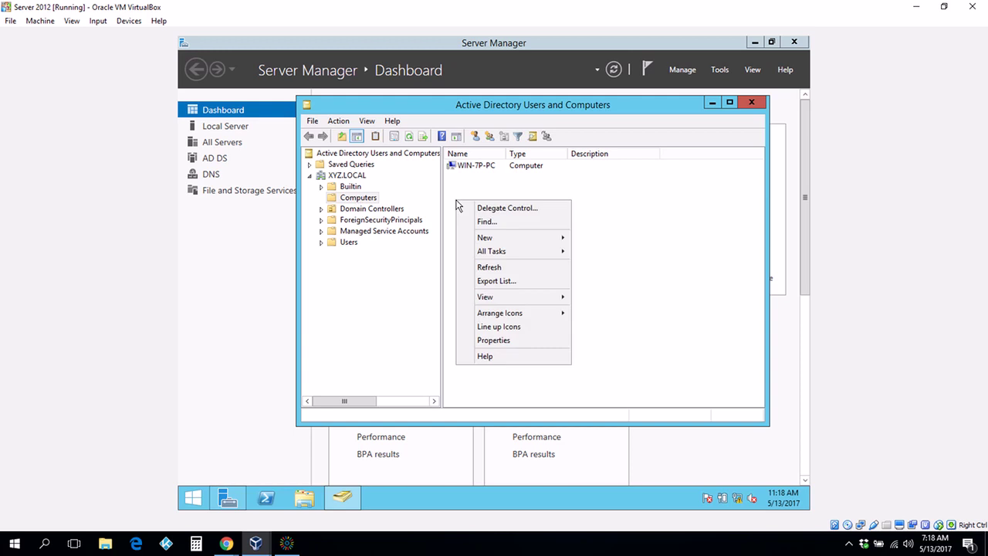
mouse_move(494, 237)
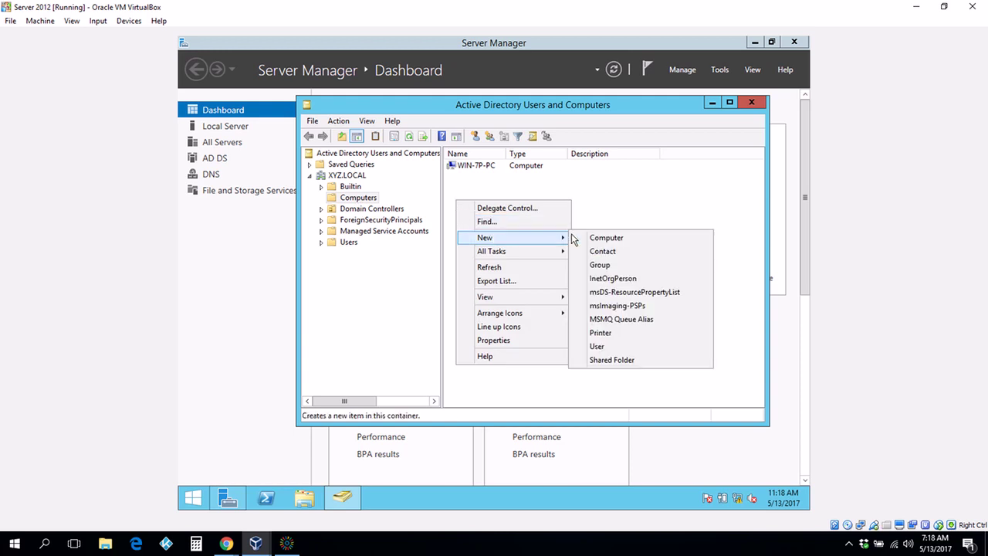
click(604, 240)
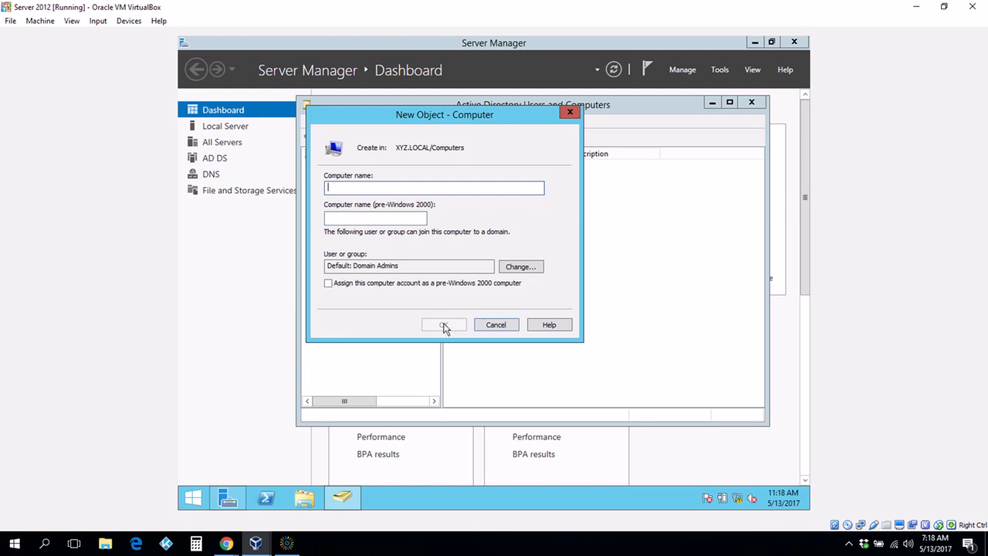
click(570, 112)
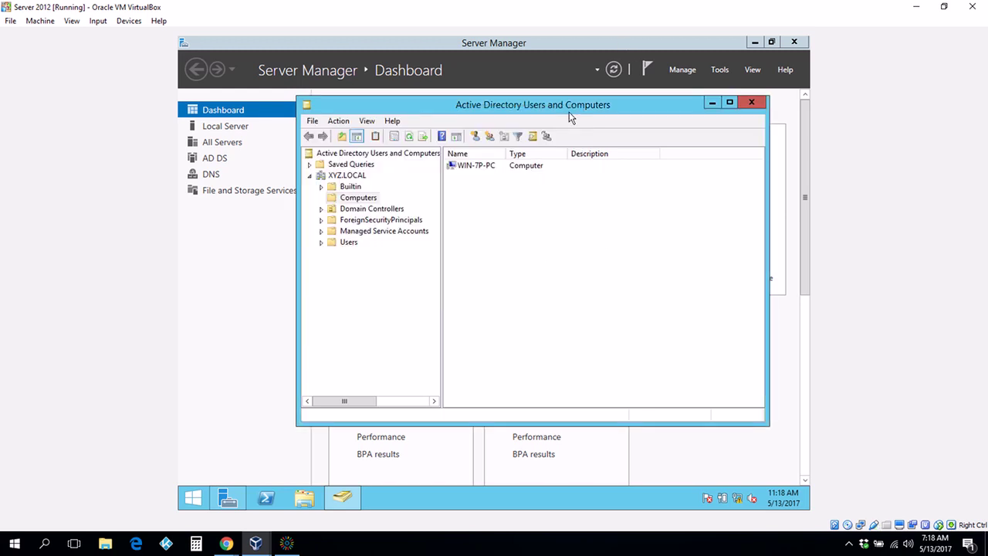
Examine the general, operating system and group membership properties of WIN-7P-PC, and close them without making changes.
click(461, 168)
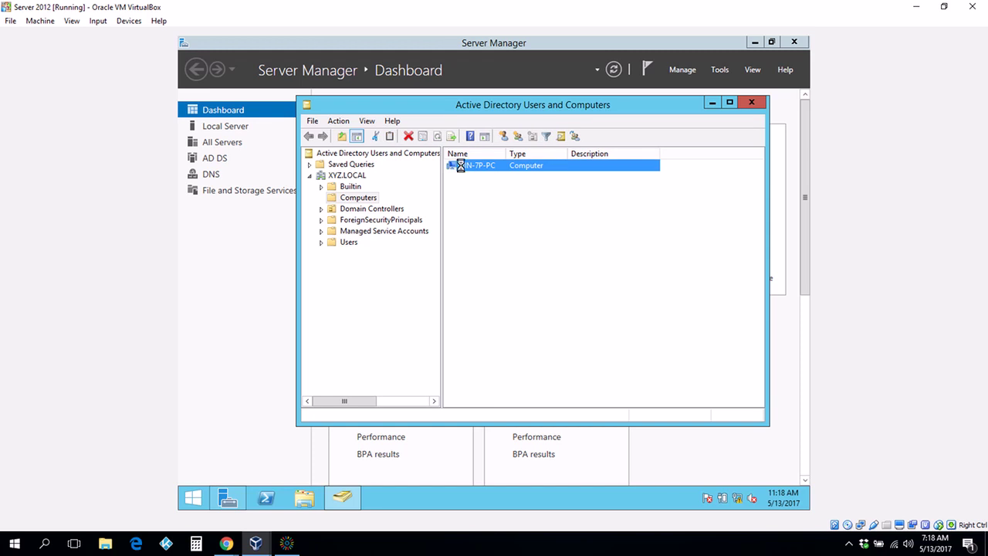
right_click(461, 166)
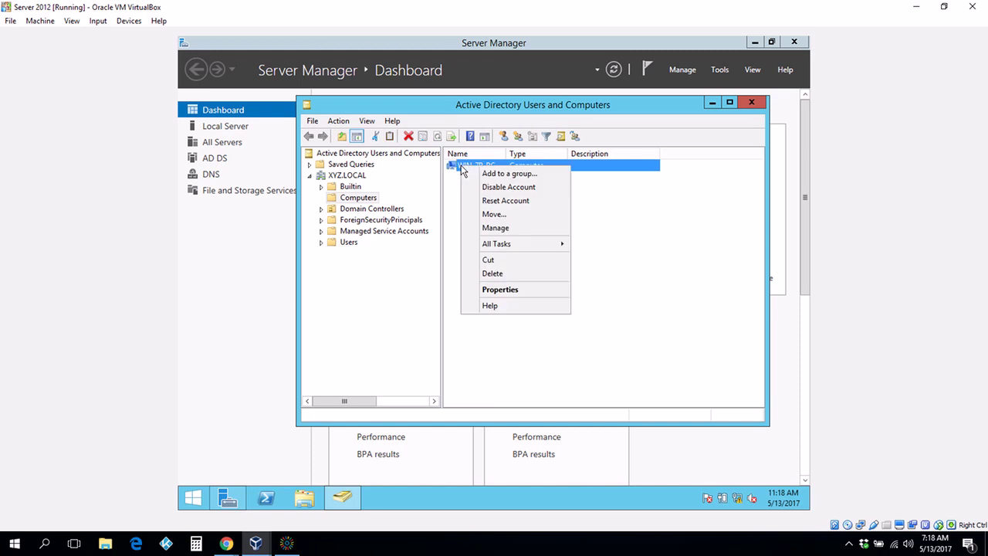
click(507, 292)
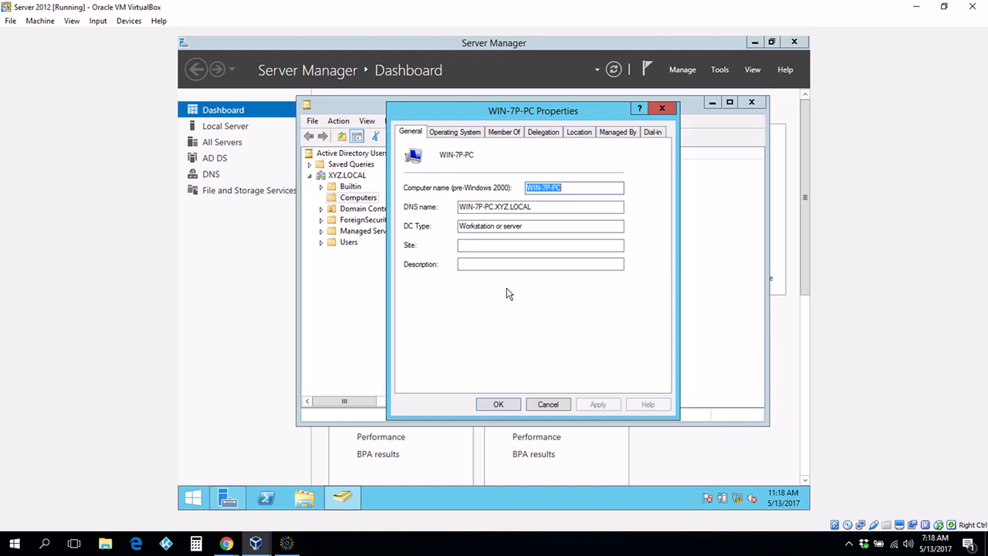
click(462, 133)
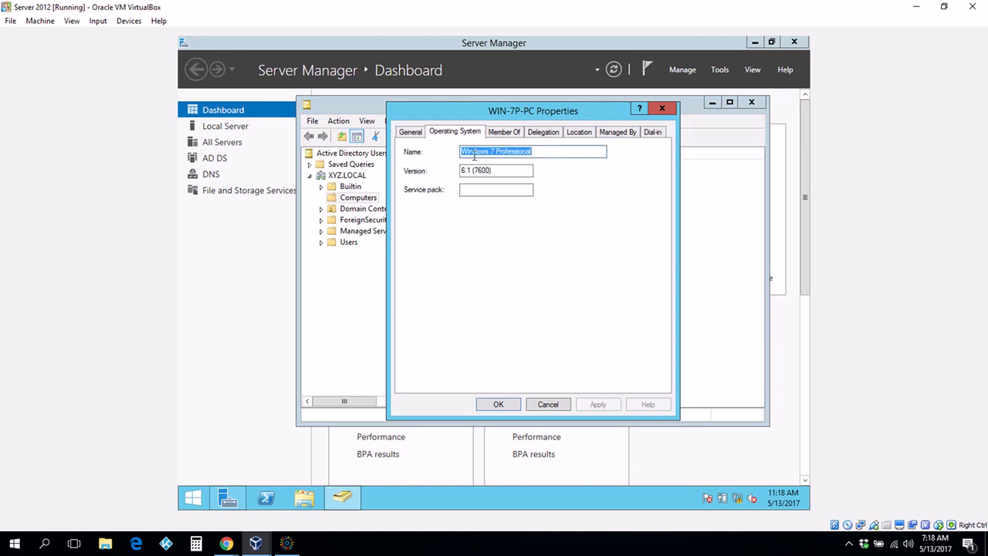
click(506, 135)
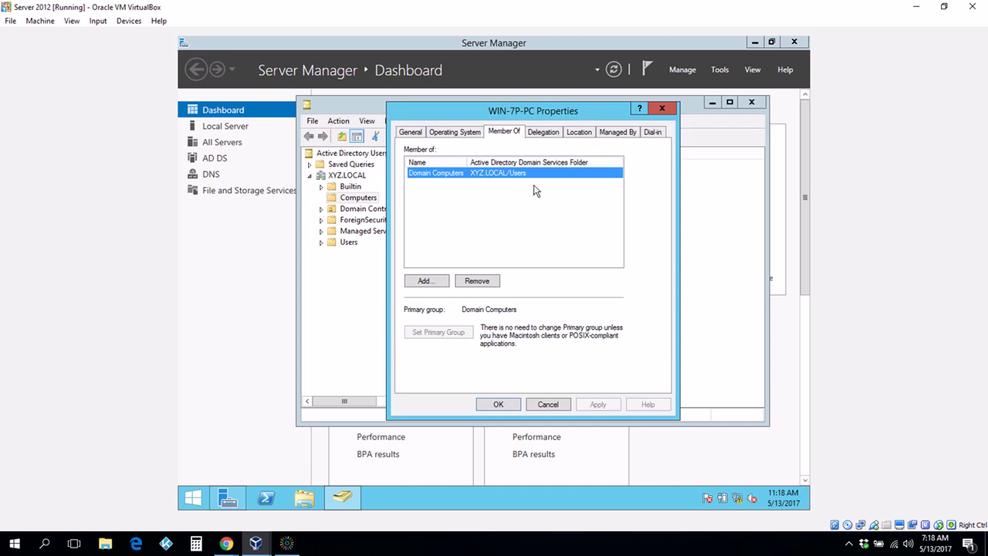
click(547, 406)
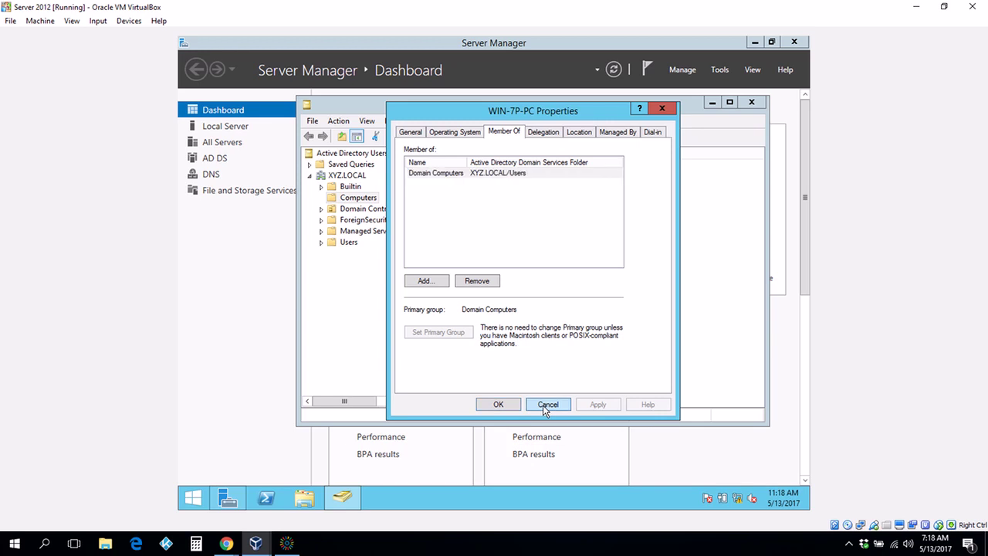
View the contents of the Domain Controllers and Users containers, and return to the Computers container.
click(369, 209)
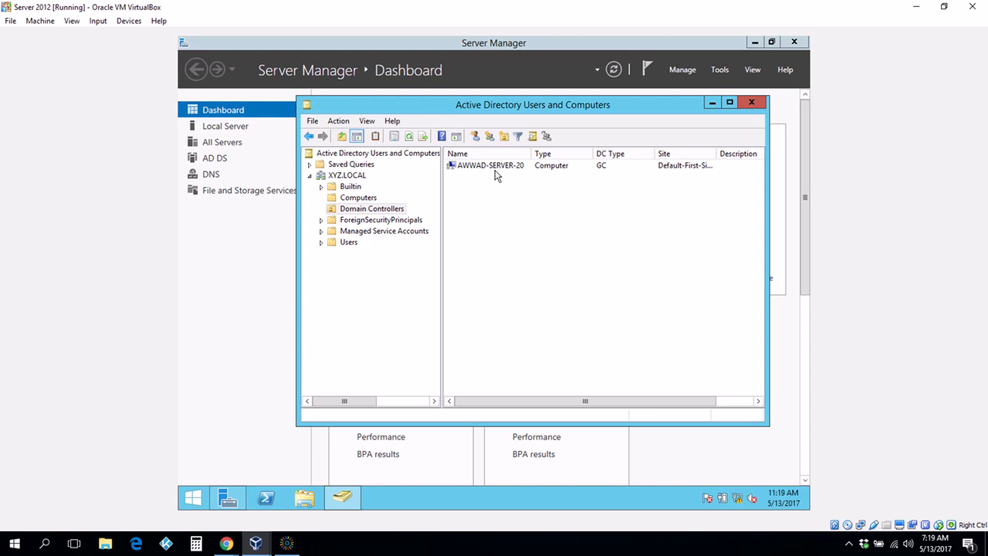
click(345, 242)
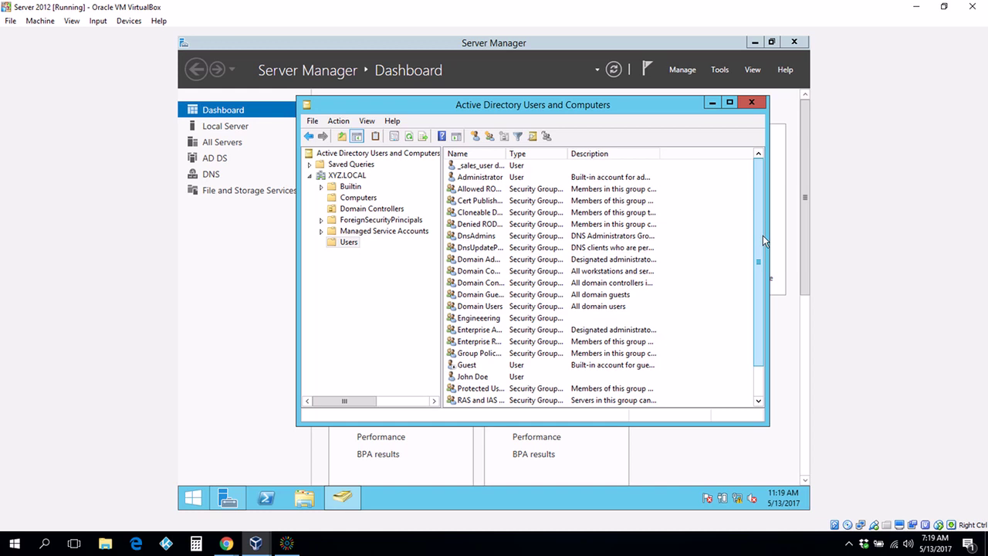
click(357, 198)
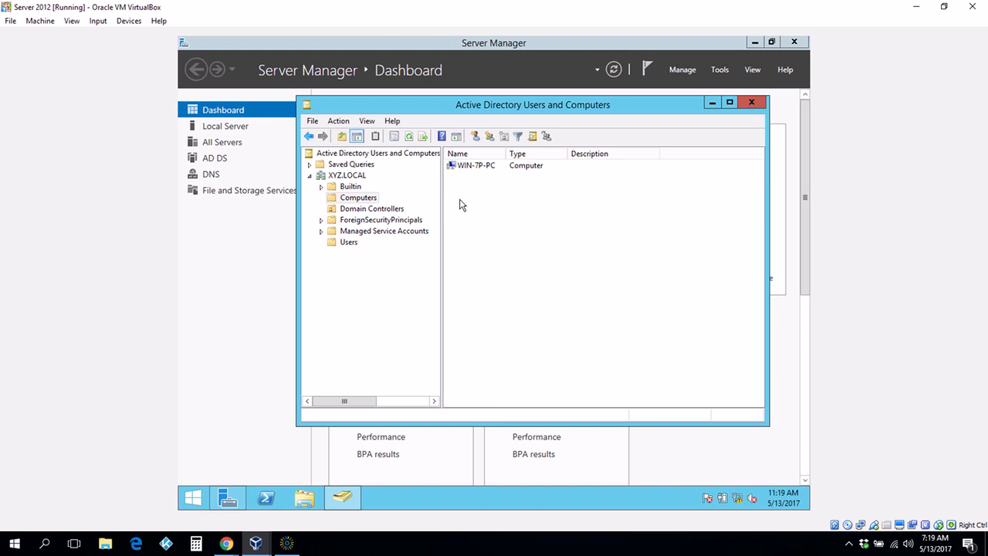
Move the WIN-7P-PC computer account from the Computers container into the Users container.
right_click(480, 170)
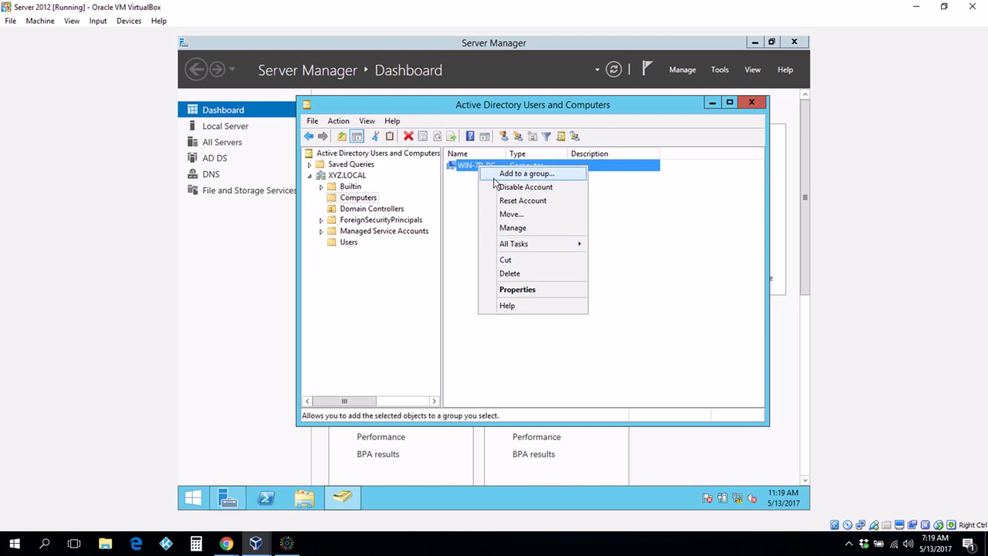
click(512, 216)
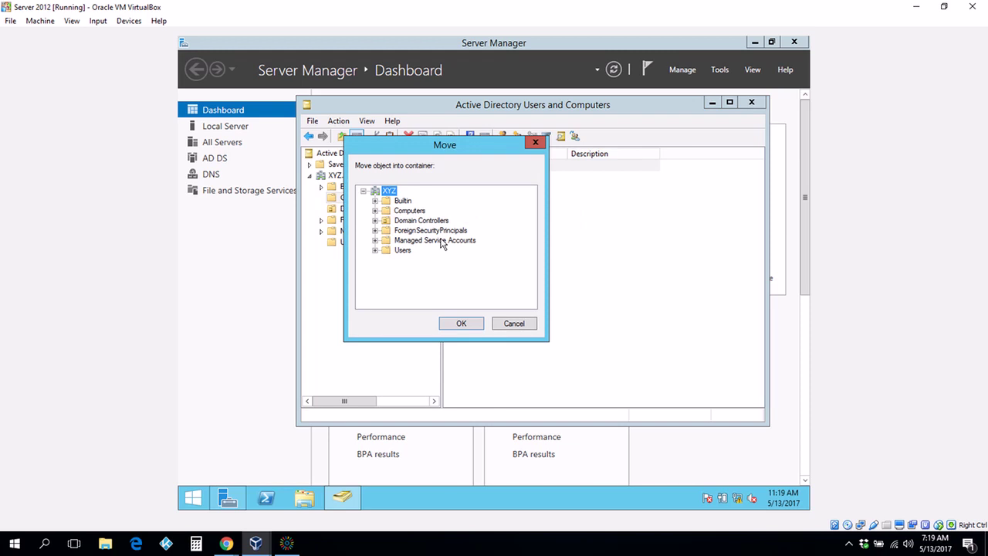
drag(425, 143, 613, 170)
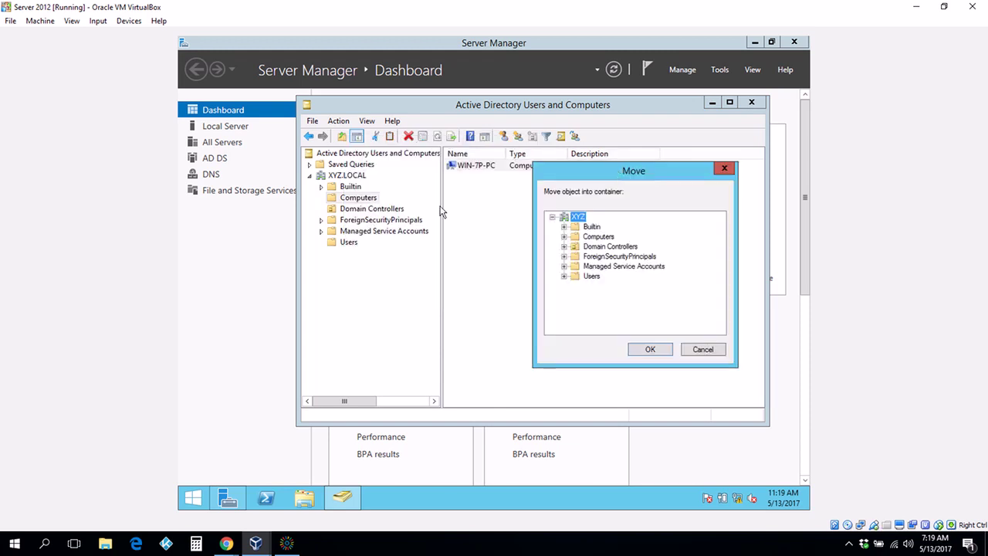
click(582, 278)
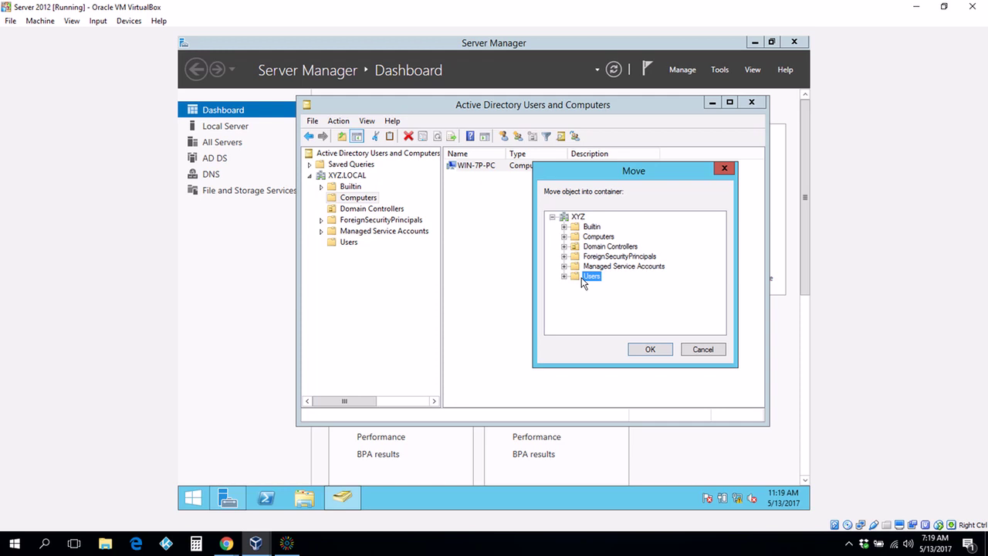
click(646, 351)
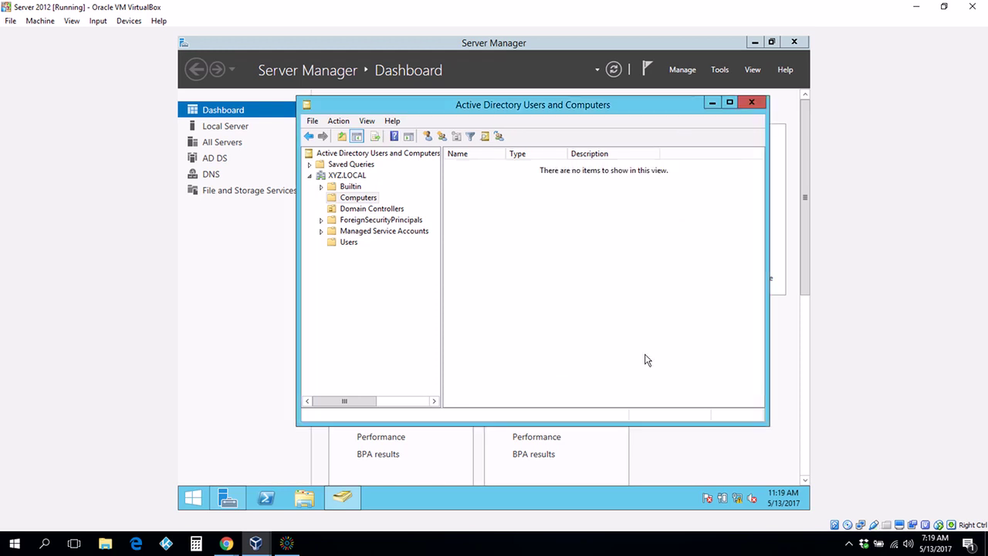
Move WIN-7P-PC from the Users container back into Computers, and open the Computers container to check it.
click(346, 242)
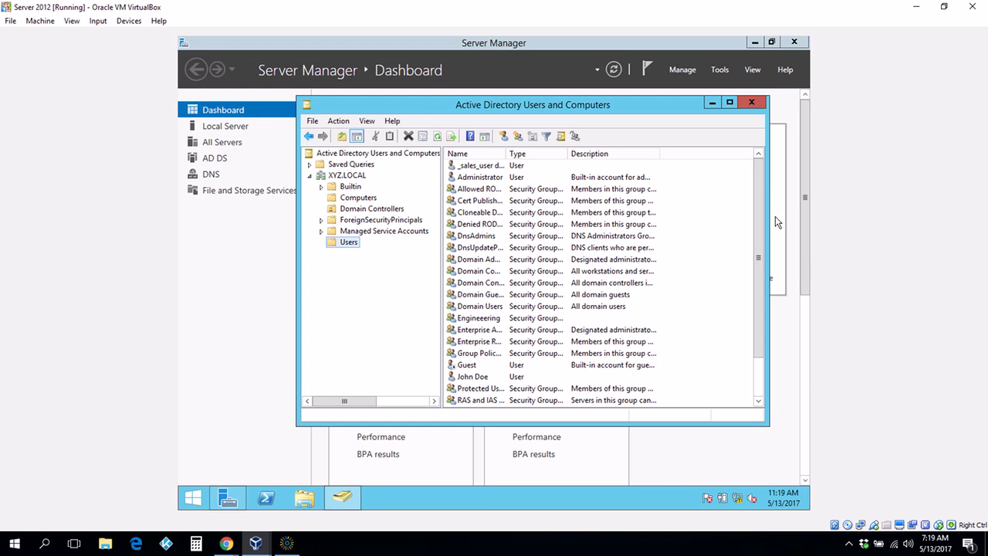
drag(763, 220, 764, 310)
scroll(764, 313, up, 2)
scroll(762, 336, down, 2)
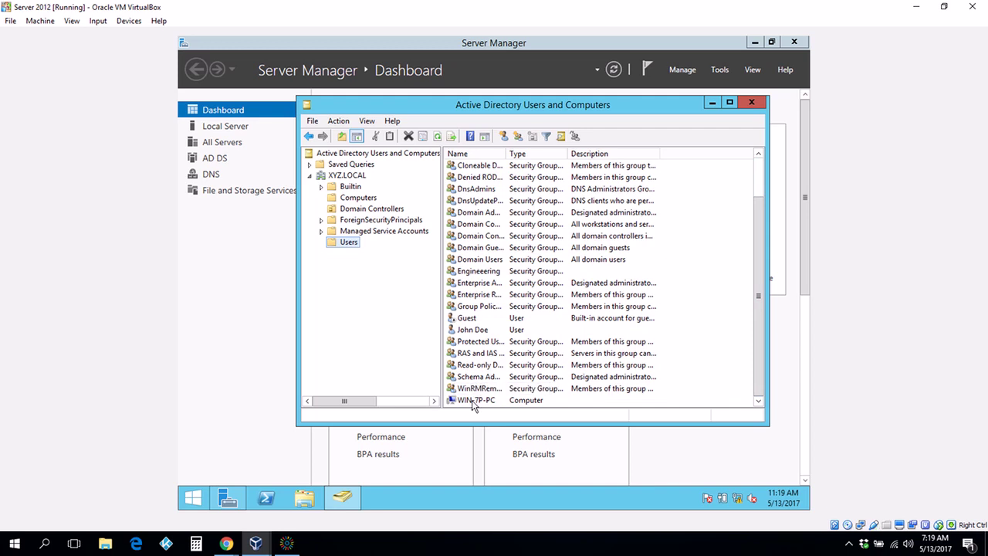
drag(473, 405, 356, 200)
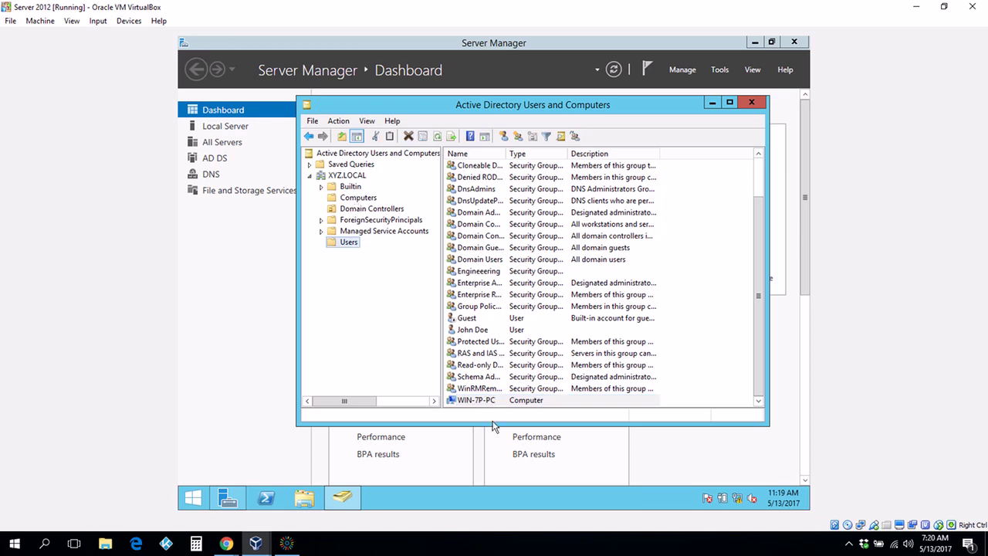
click(497, 405)
drag(497, 404, 357, 201)
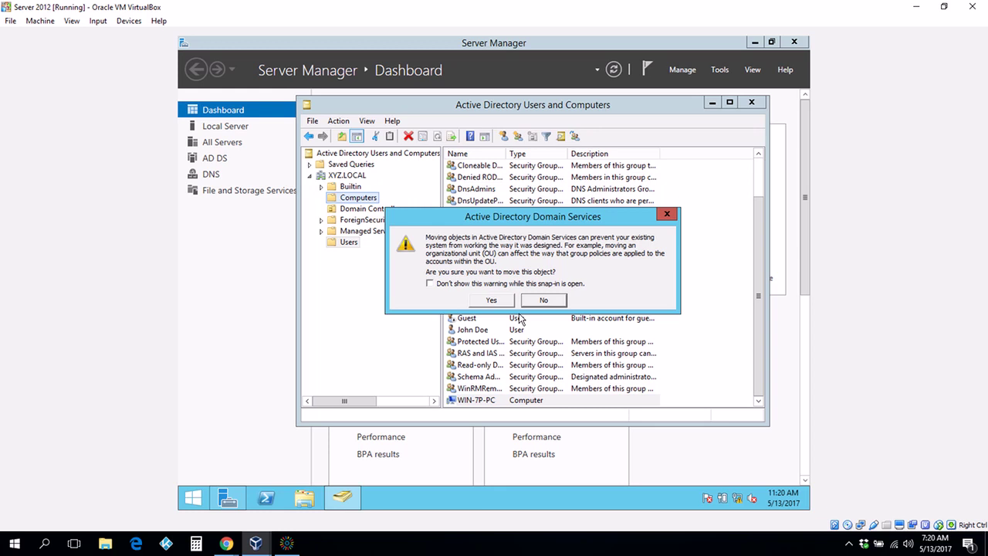
drag(555, 218, 622, 213)
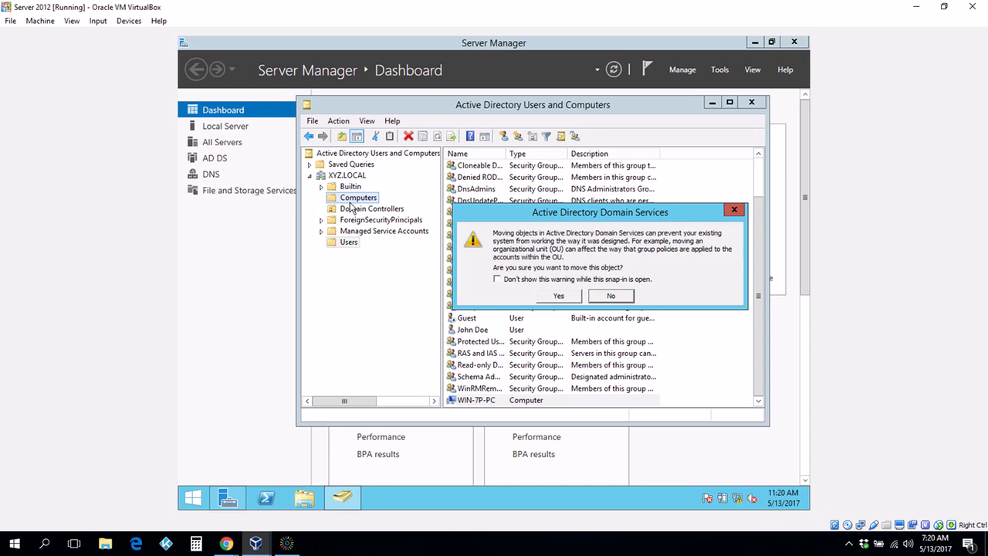
click(559, 297)
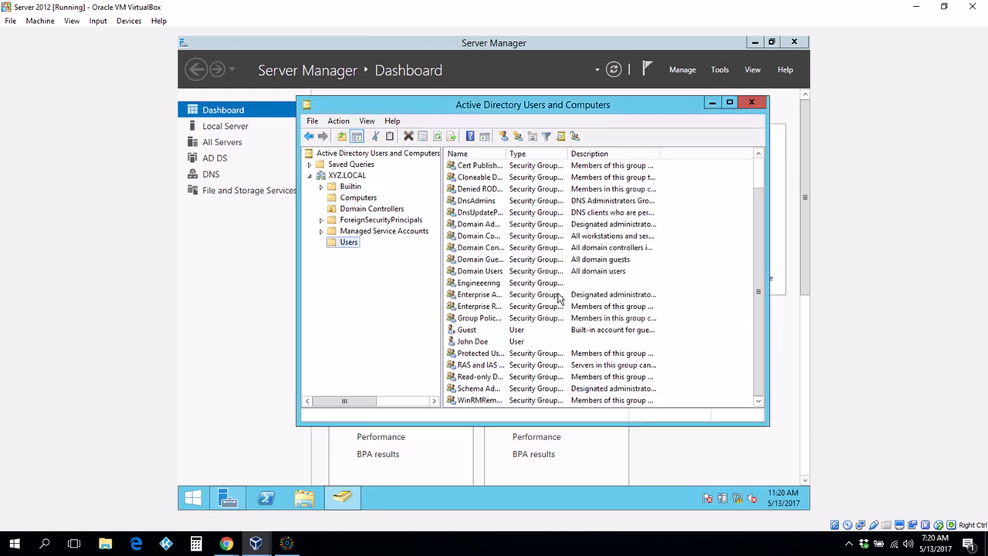
click(362, 199)
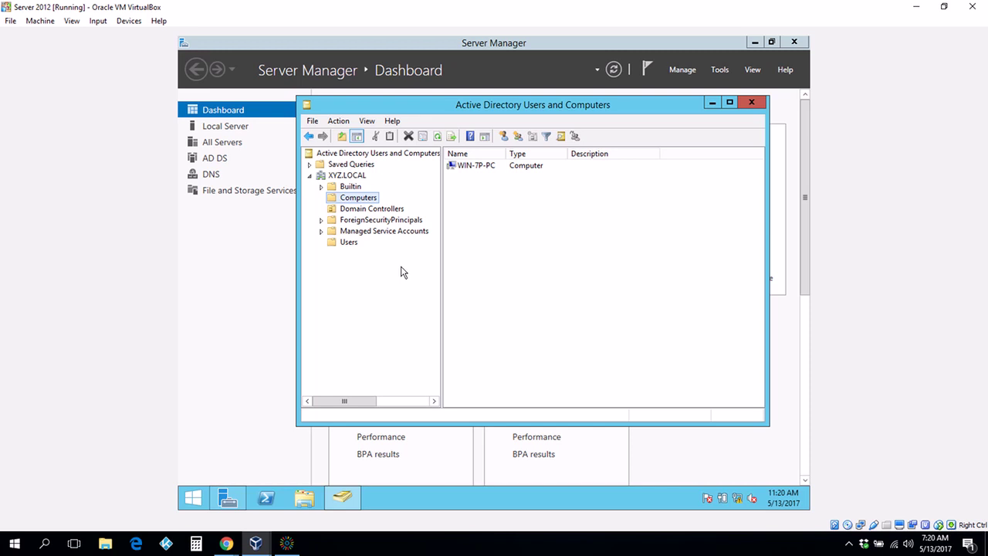
Review the available account actions for WIN-7P-PC without applying any, and close Active Directory Users and Computers.
click(472, 167)
right_click(472, 168)
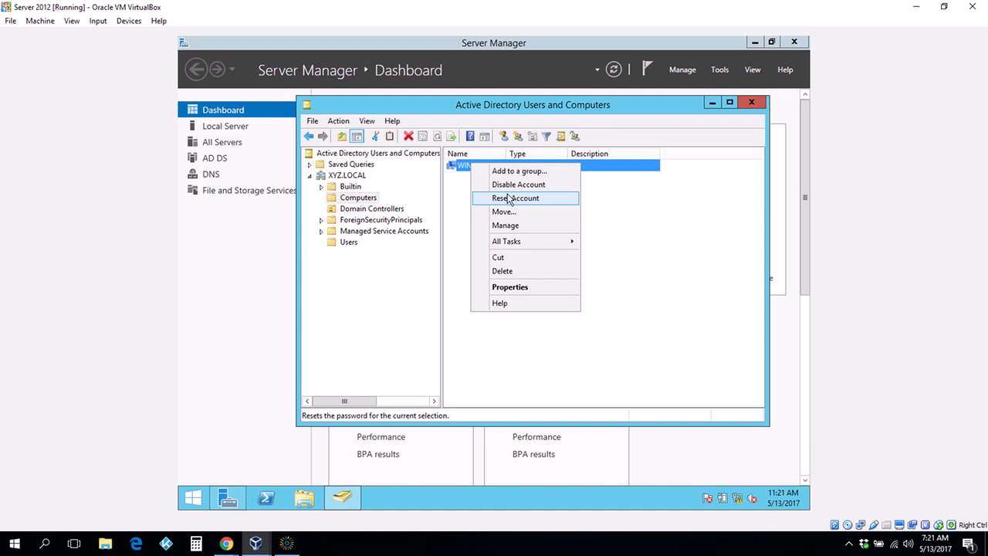
click(761, 103)
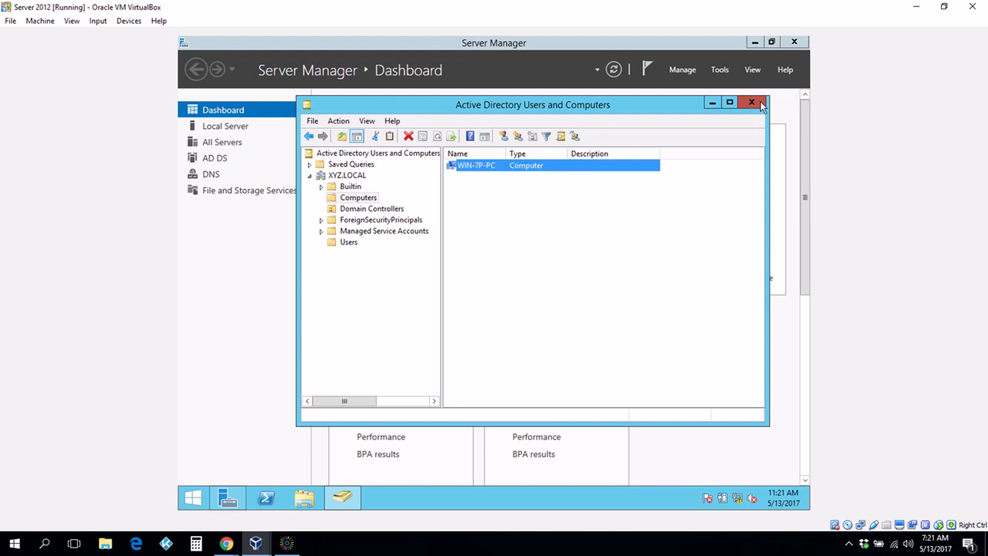
click(760, 103)
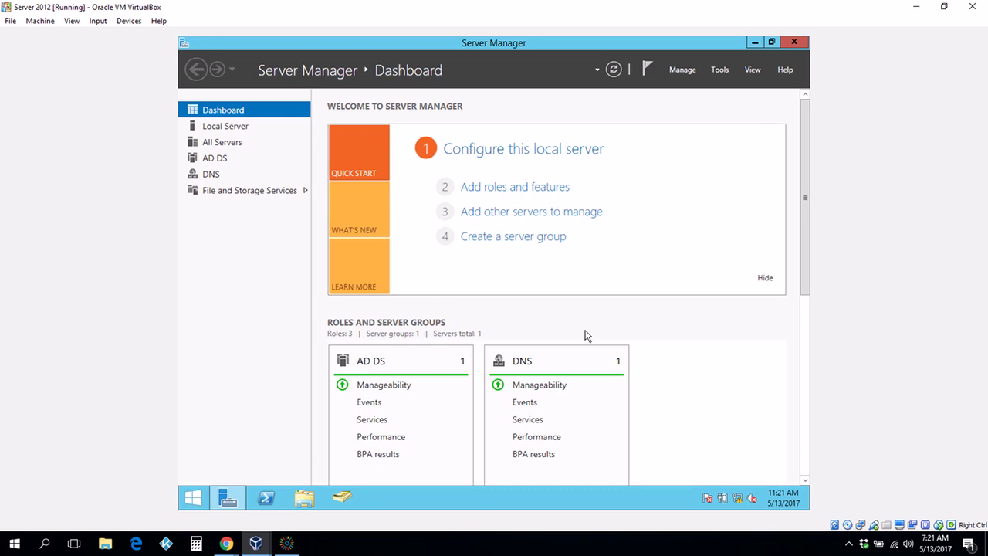
click(286, 544)
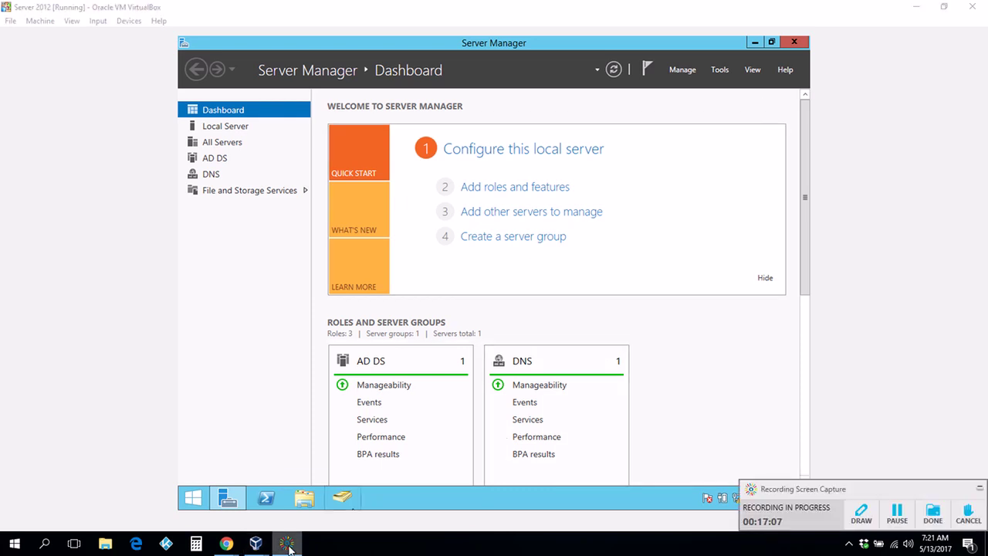